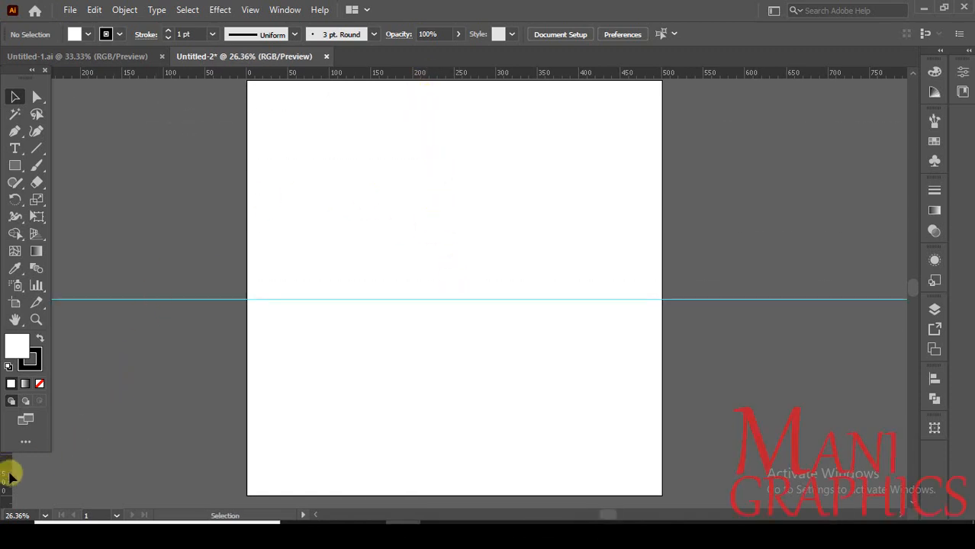
Place a vertical guide at about 260 on the horizontal ruler, crossing the existing horizontal guide near the artboard's middle
drag(9, 475, 444, 215)
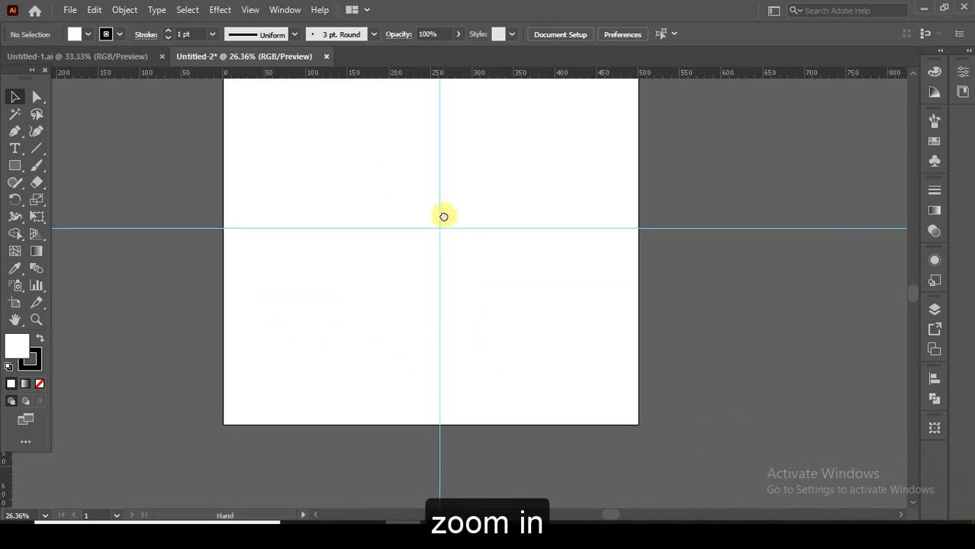
scroll(422, 219, up, 3)
drag(462, 250, 442, 314)
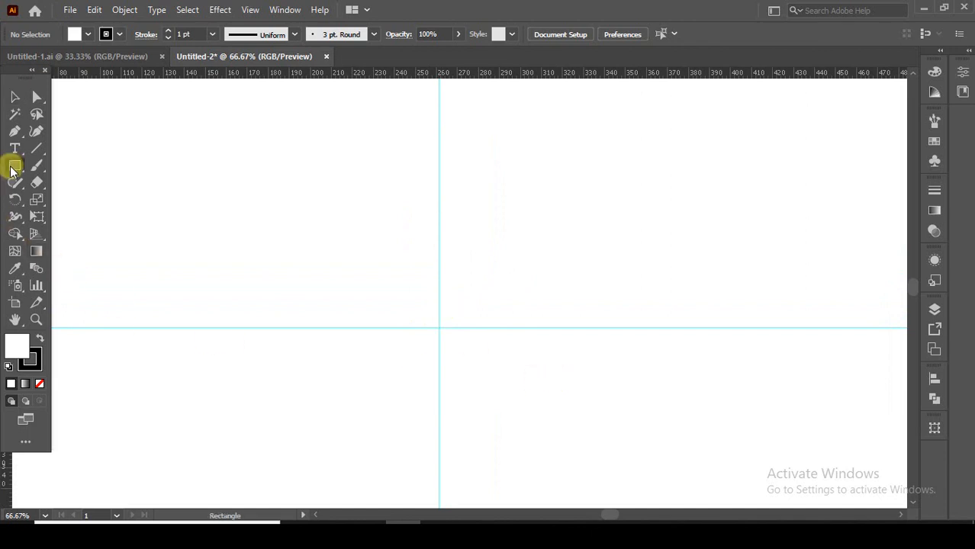
Make a square guide about 80 ruler units wide, centred on the intersection of the two guides
drag(309, 212, 392, 293)
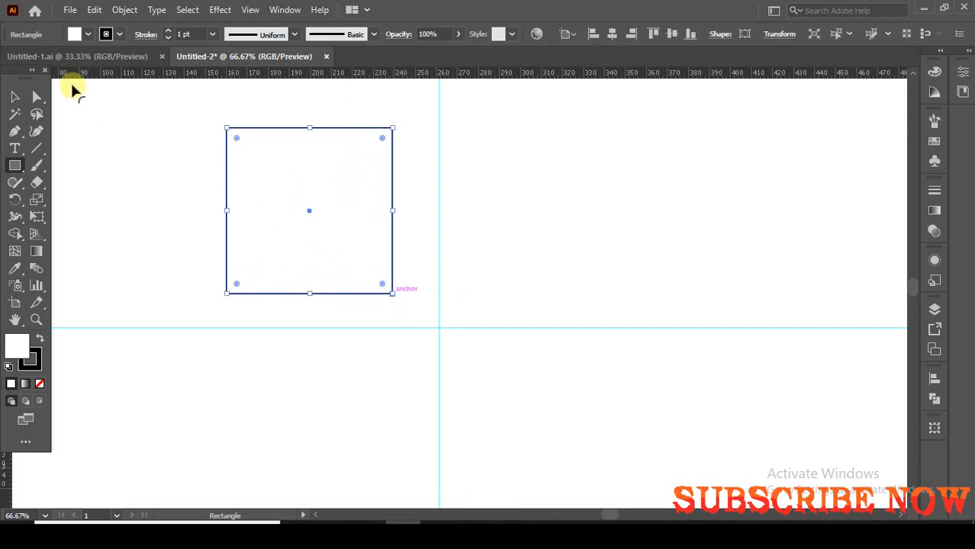
click(15, 97)
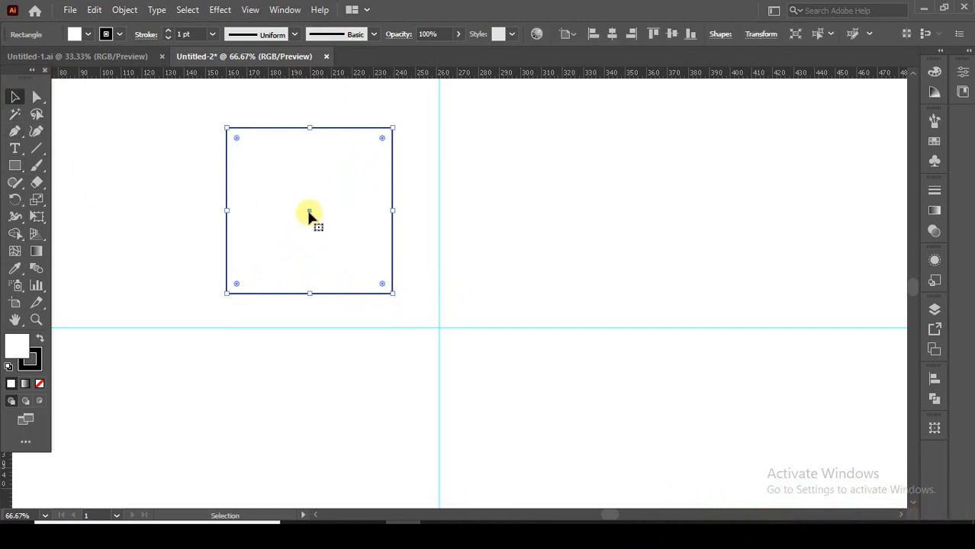
drag(309, 213, 435, 326)
right_click(481, 259)
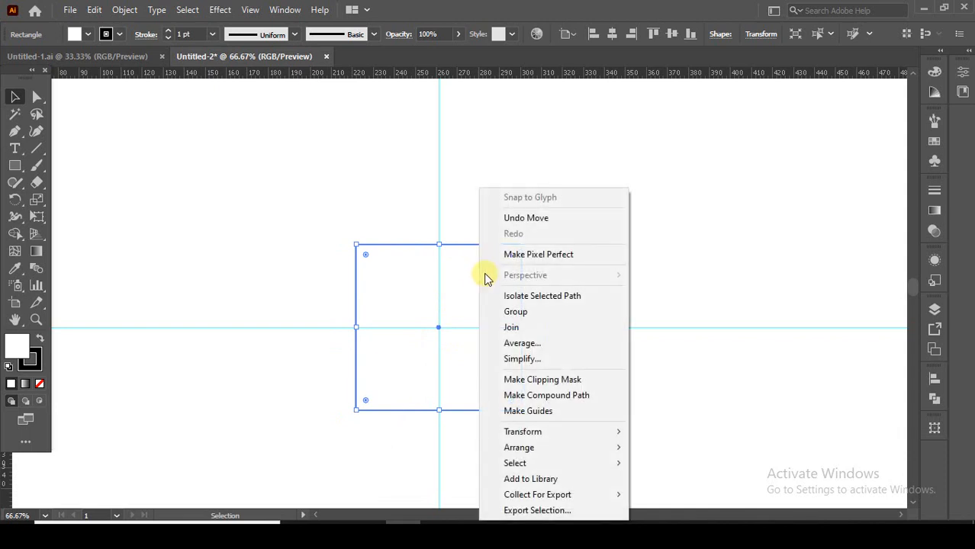
click(543, 412)
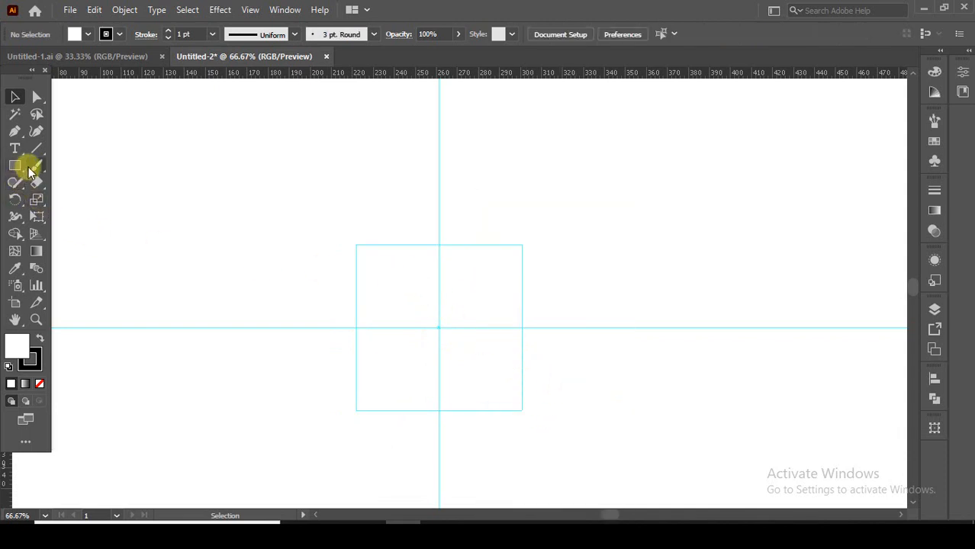
Draw two mirrored arcs with the Arc tool, from the square guide's top and bottom midpoints to its right midpoint
drag(36, 153, 74, 170)
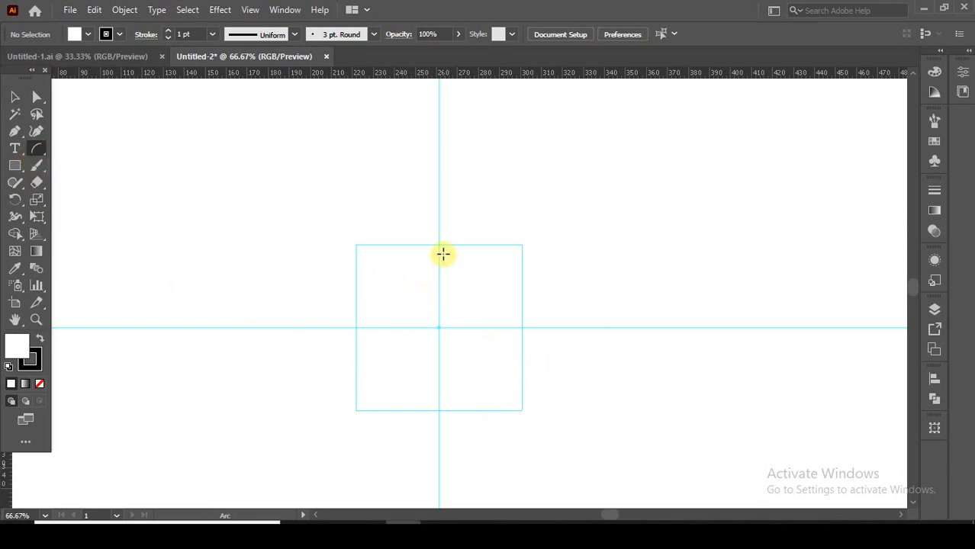
drag(439, 245, 521, 328)
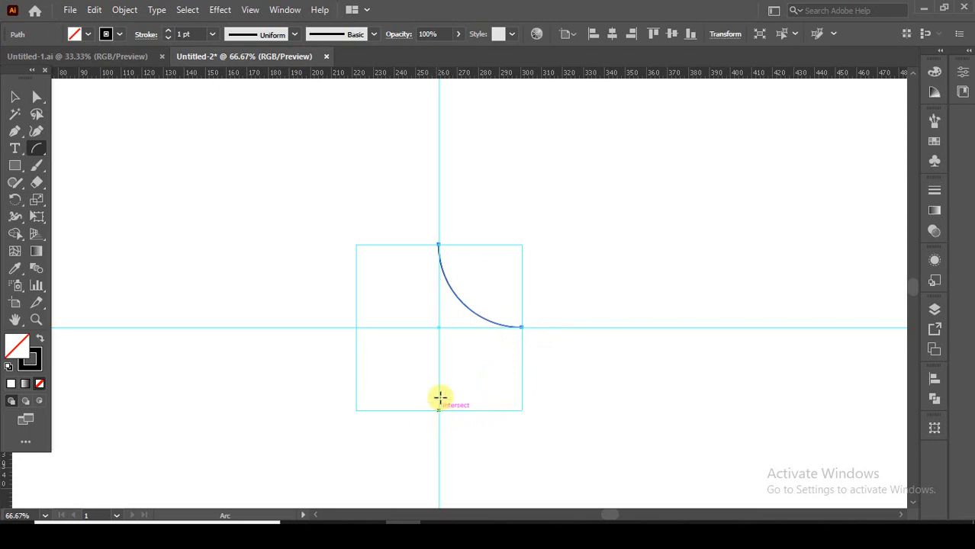
drag(438, 409, 522, 328)
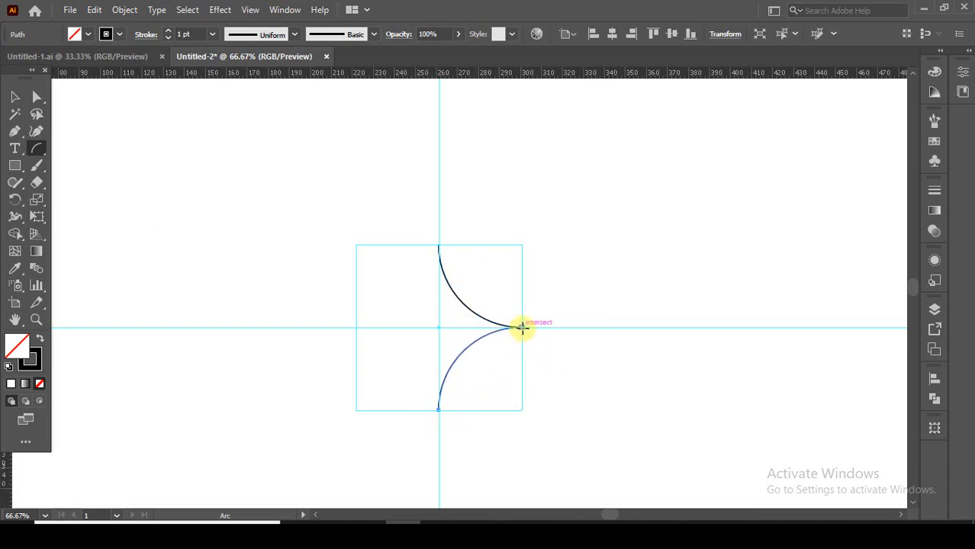
Reflect a copy of both arcs across the vertical axis and move it into the left half of the square guide
click(14, 97)
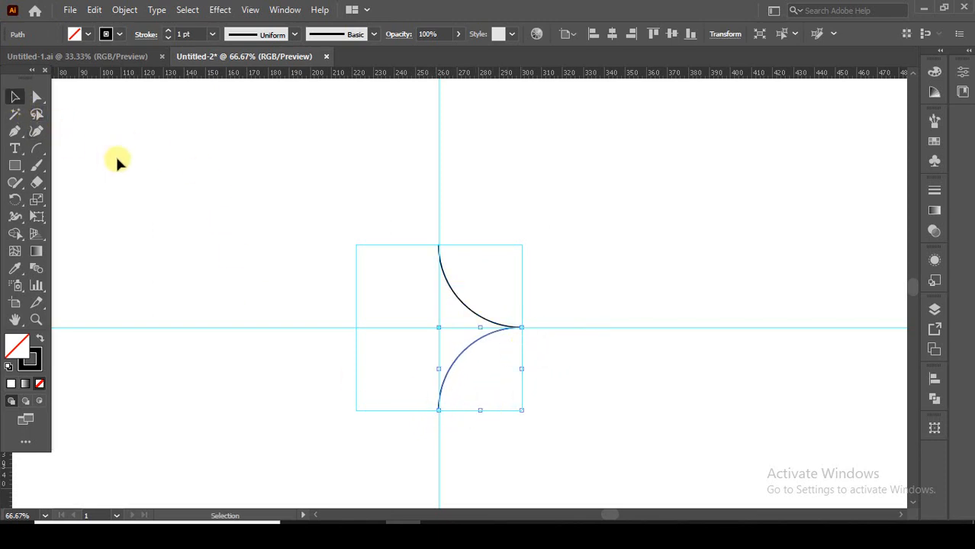
click(117, 159)
drag(526, 384, 525, 381)
right_click(509, 340)
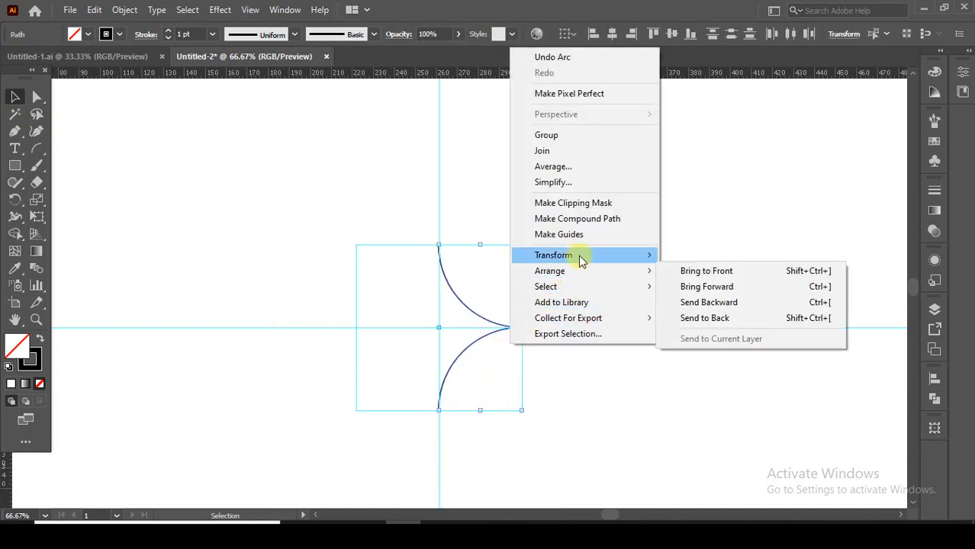
mouse_move(579, 255)
click(702, 308)
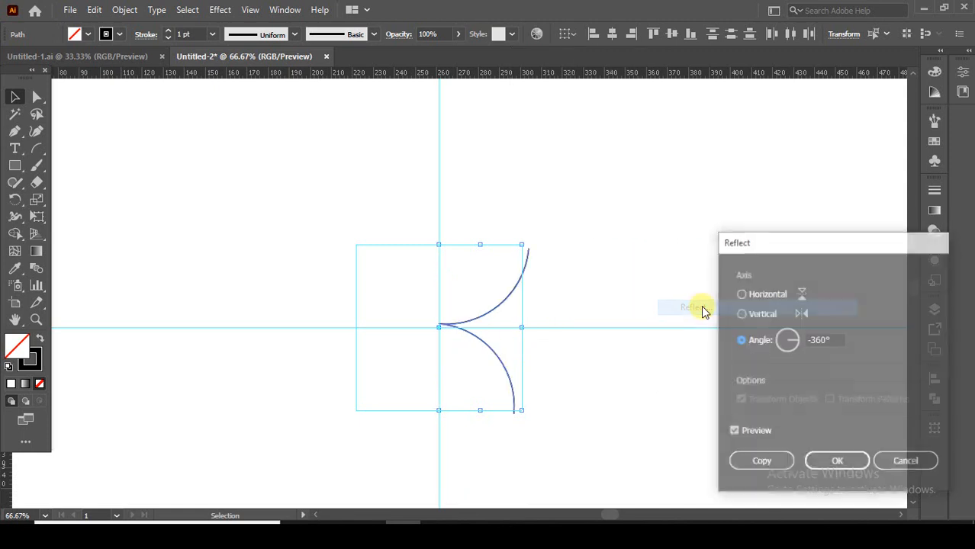
click(740, 315)
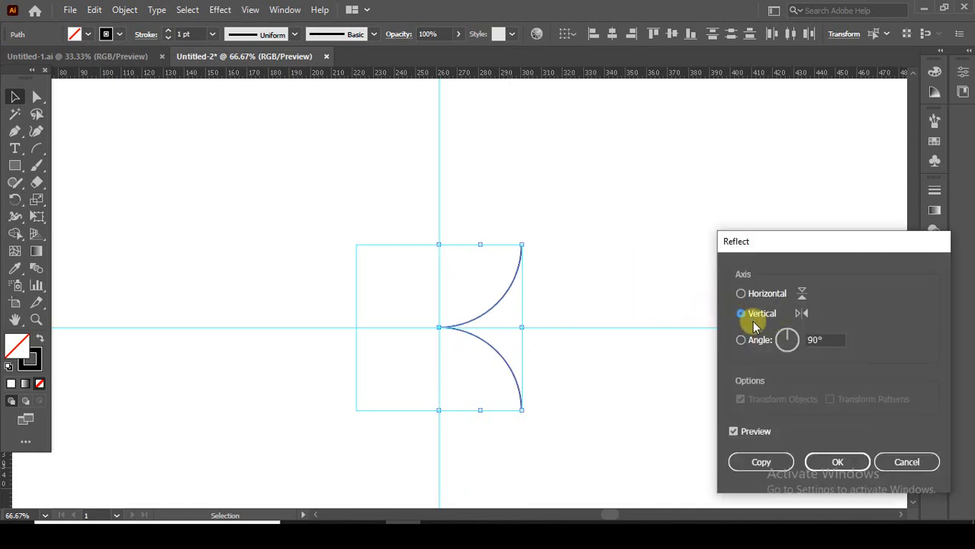
click(763, 462)
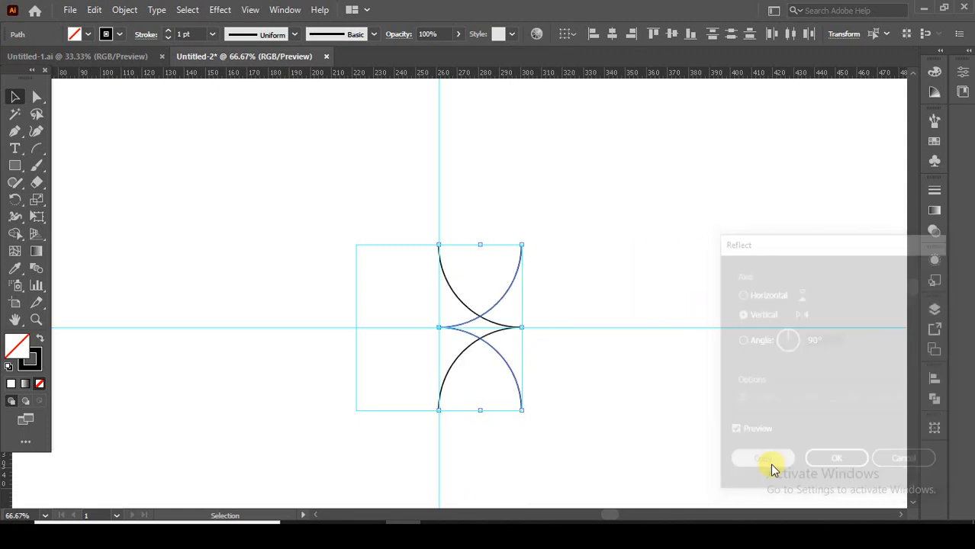
drag(499, 334, 368, 332)
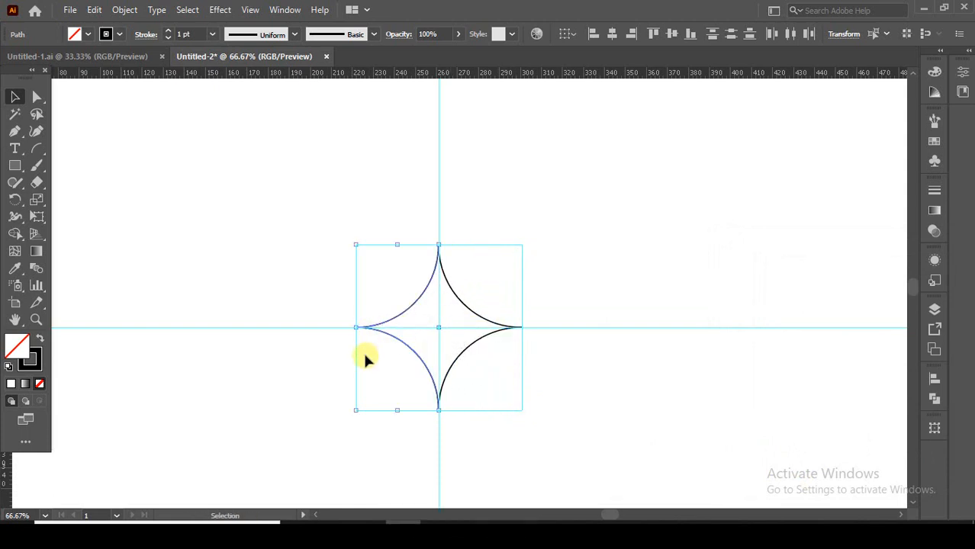
Set the stroke weight of all four arcs to 14 pt
click(381, 290)
drag(430, 326, 493, 370)
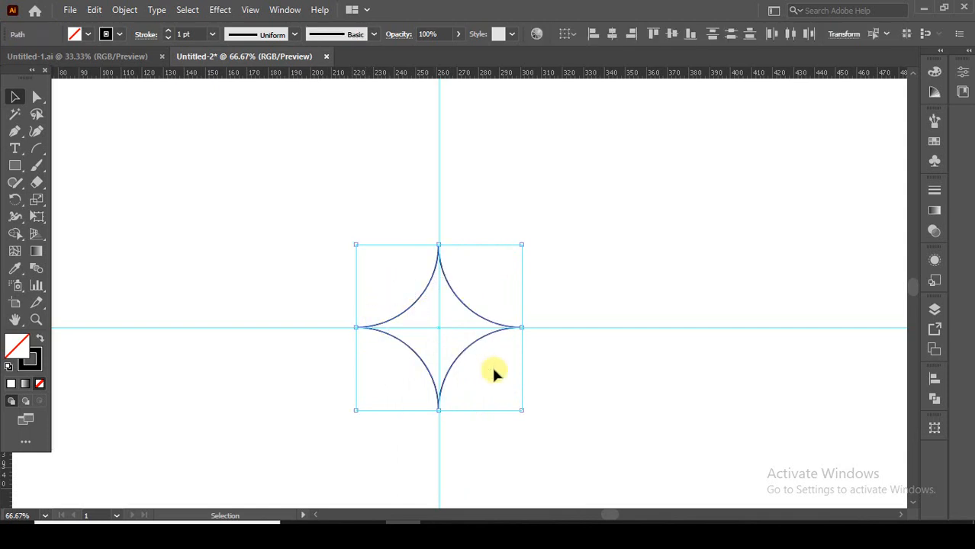
click(169, 32)
click(169, 32)
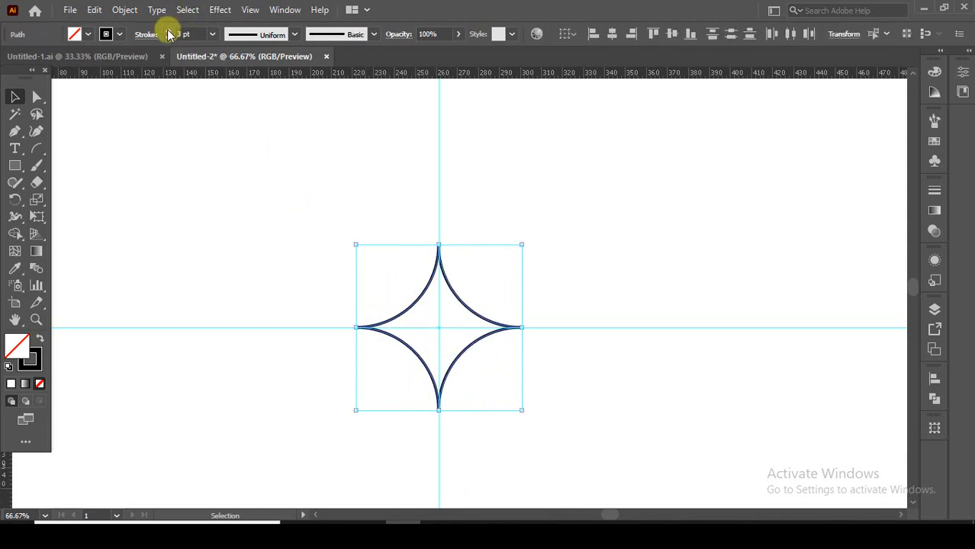
click(168, 32)
click(168, 31)
click(169, 31)
click(169, 32)
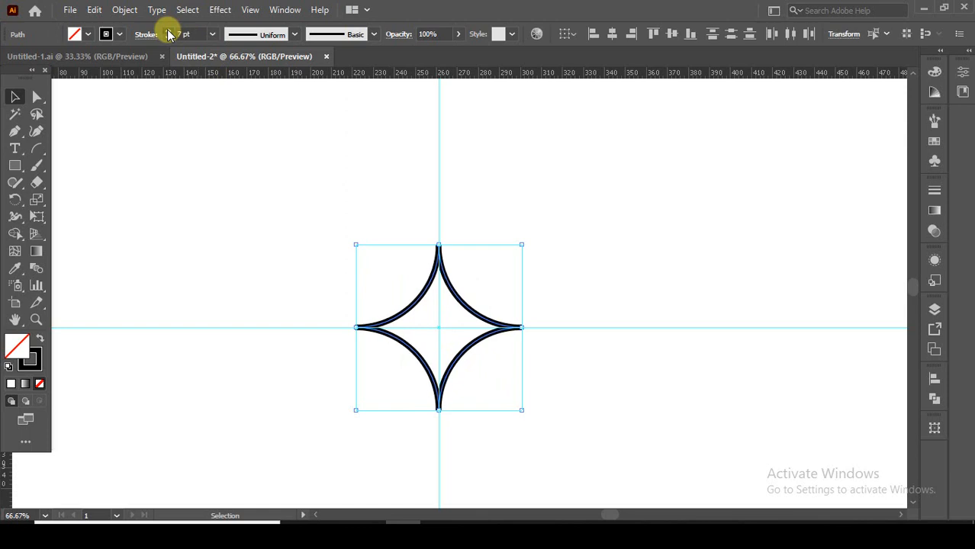
click(169, 31)
click(169, 31)
click(169, 31)
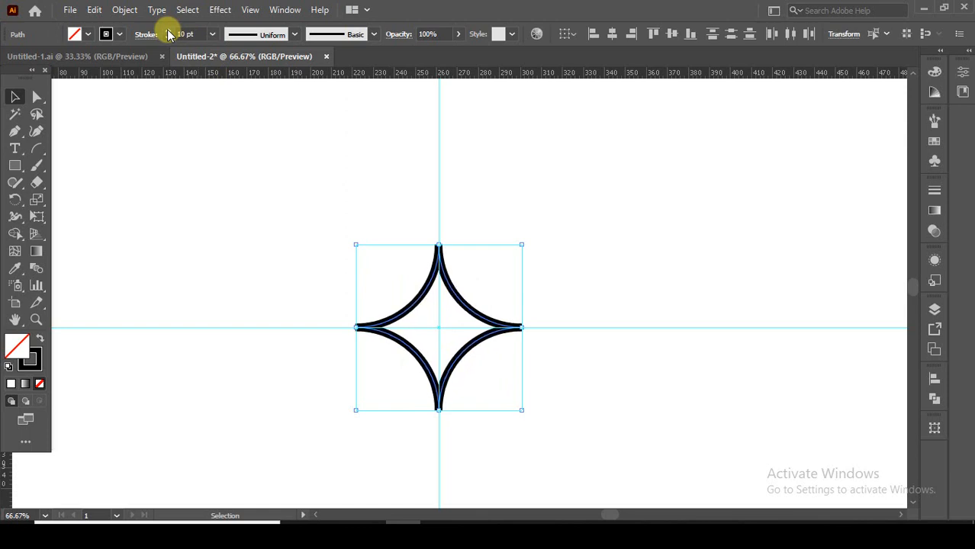
click(169, 31)
click(169, 31)
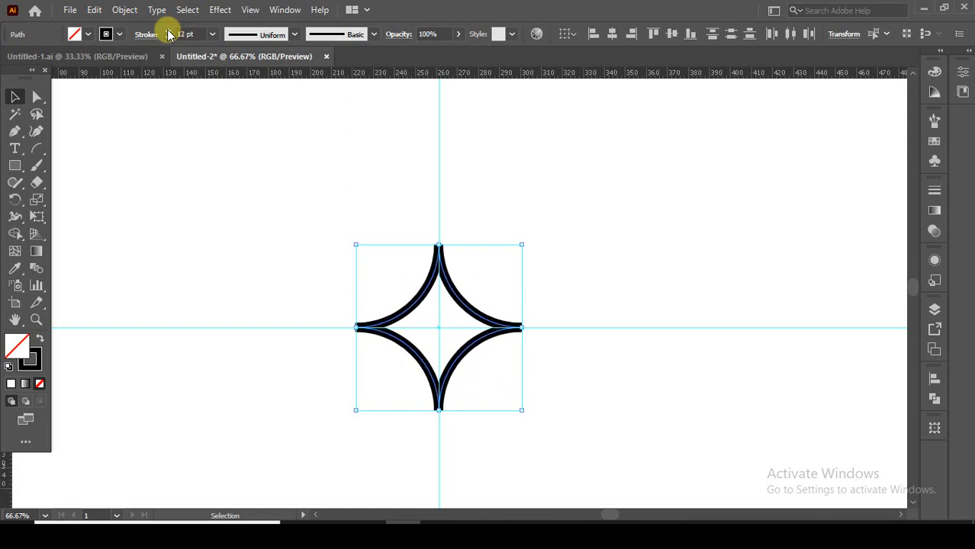
click(169, 31)
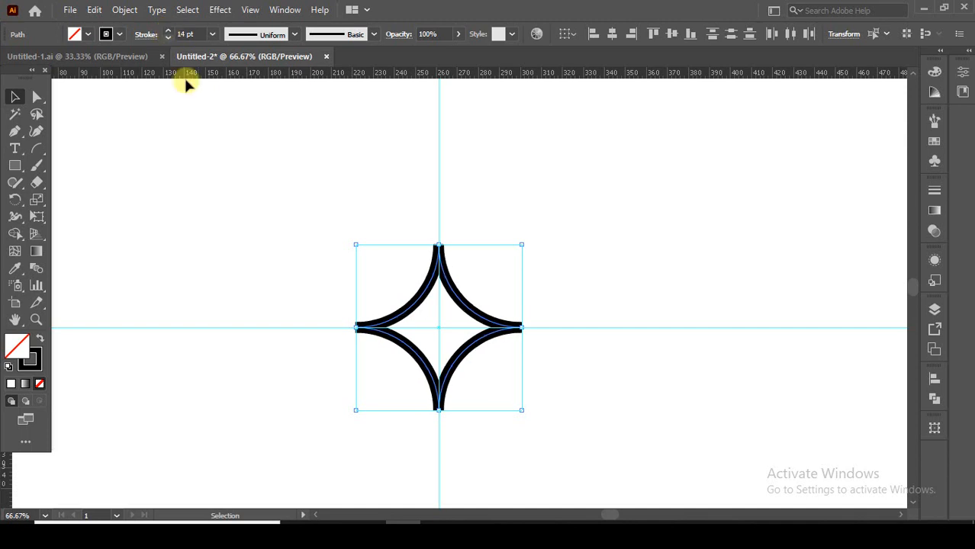
Expand only the strokes of all four arcs into filled shapes, leaving Fill out of the expansion
click(507, 307)
drag(392, 260, 474, 354)
drag(502, 383, 502, 382)
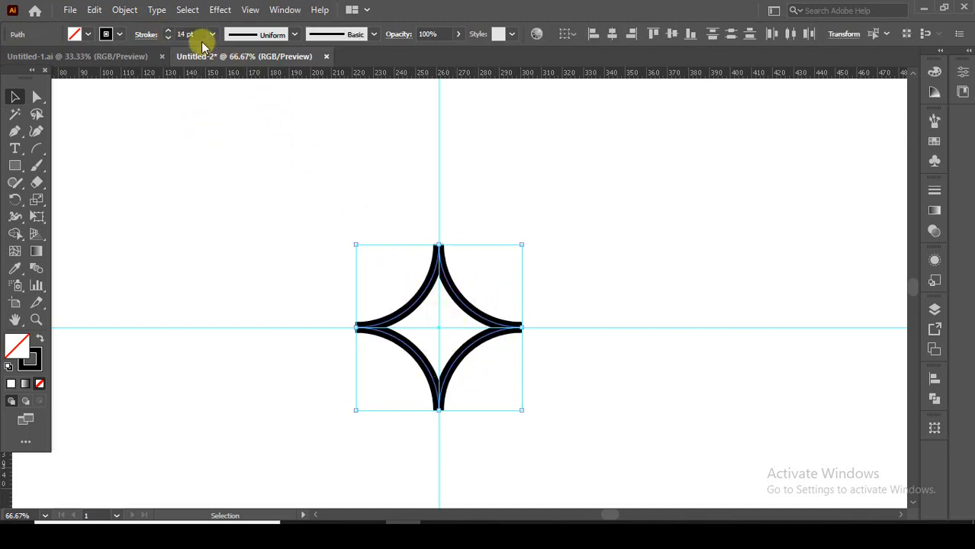
click(124, 10)
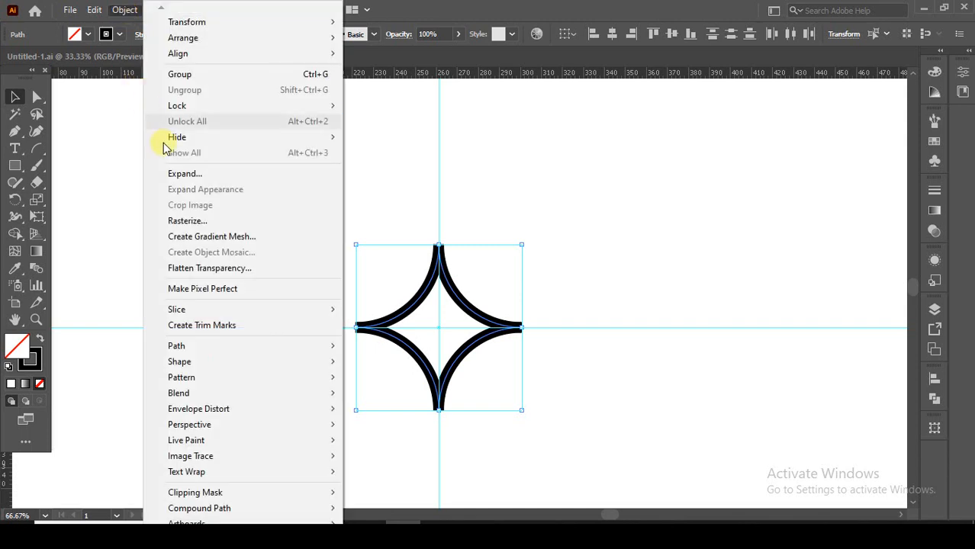
click(180, 174)
click(434, 215)
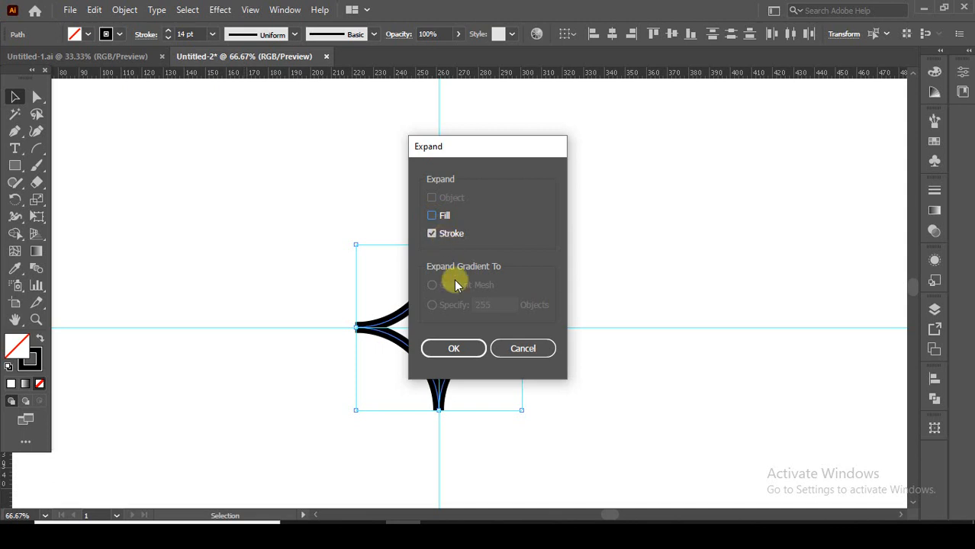
click(471, 349)
click(493, 296)
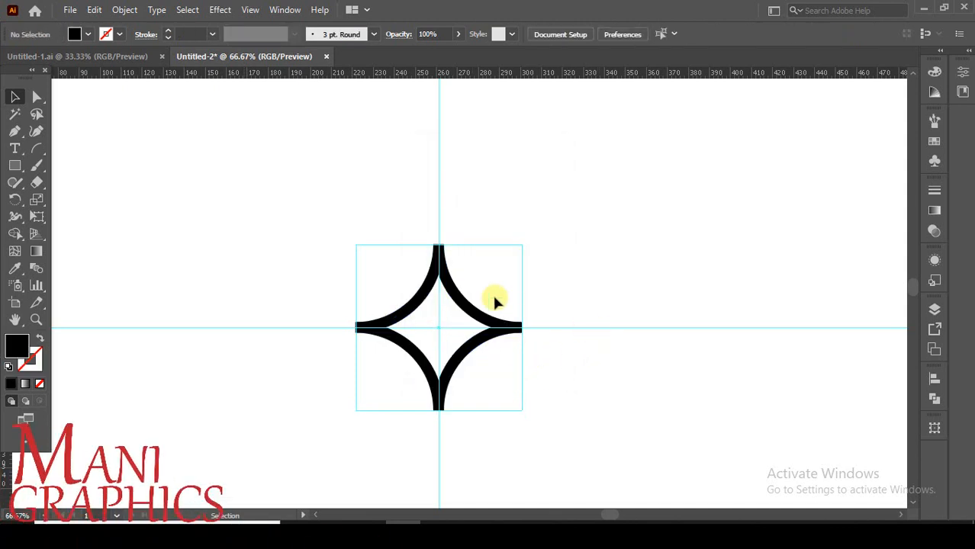
Select each of the four expanded arcs in turn to check that they are separate shapes
click(458, 305)
click(455, 374)
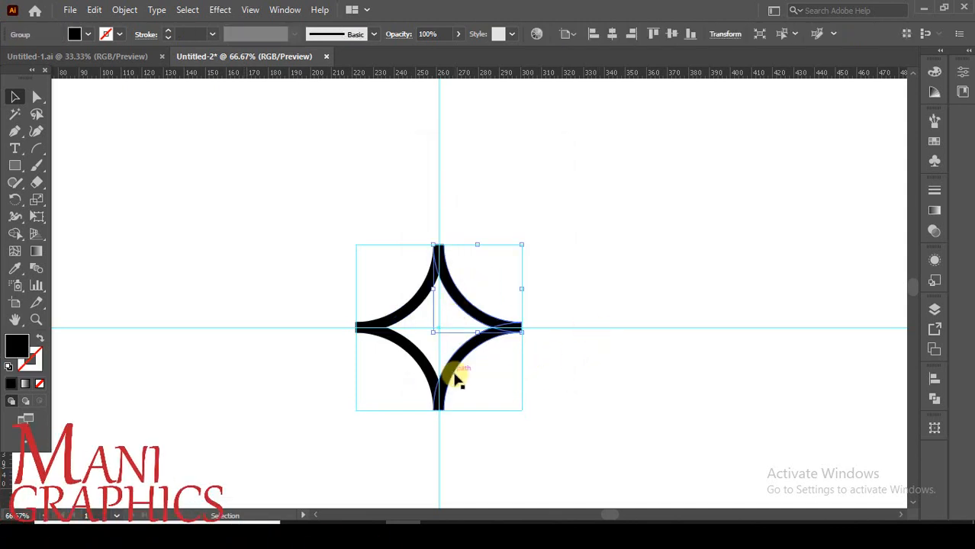
click(408, 340)
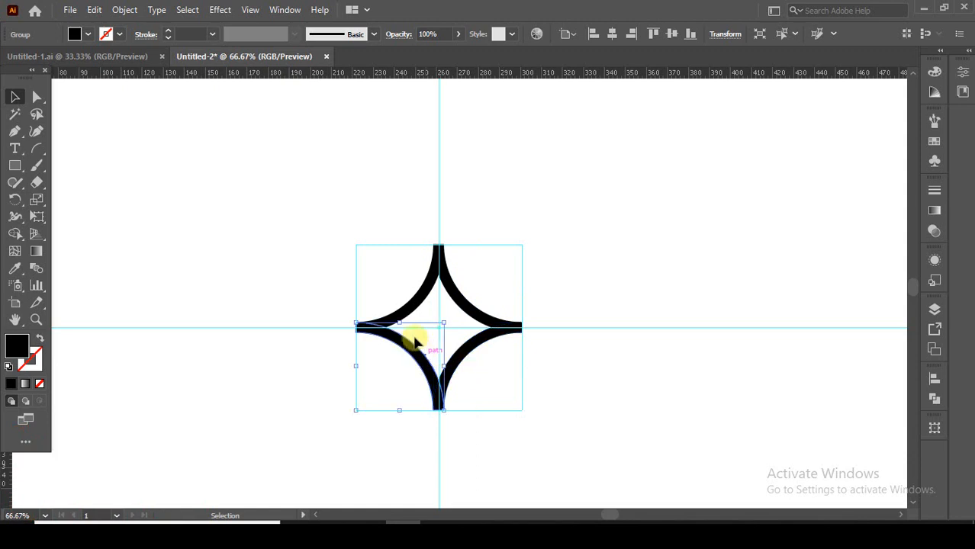
click(418, 295)
Deselect the artwork and hide the guides around the four-pointed star
key(ctrl+plus)
key(ctrl+plus)
key(ctrl+plus)
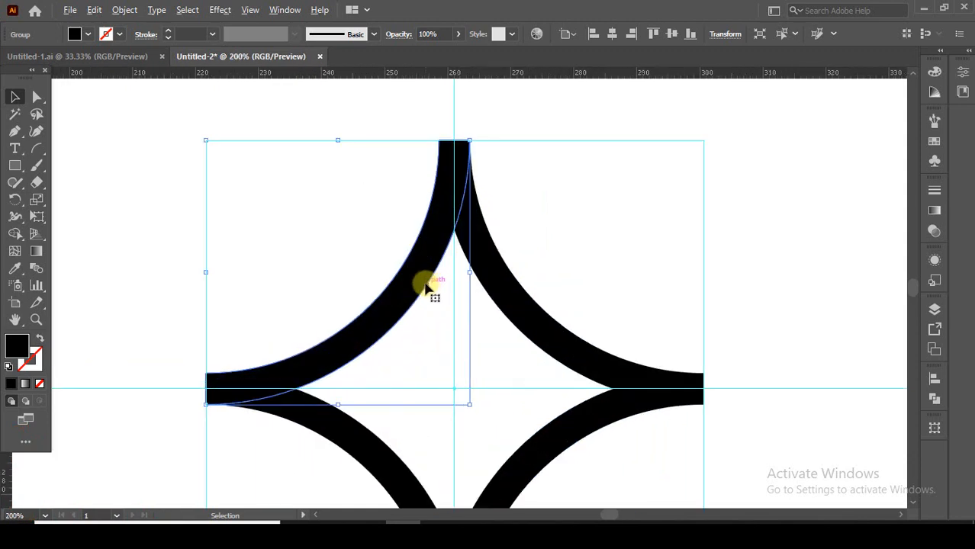
click(544, 233)
drag(544, 233, 534, 166)
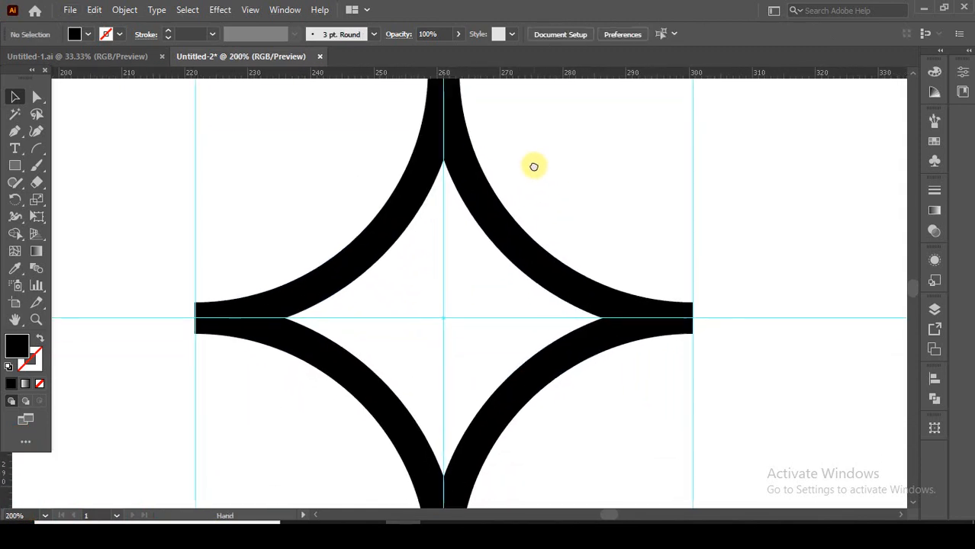
right_click(730, 214)
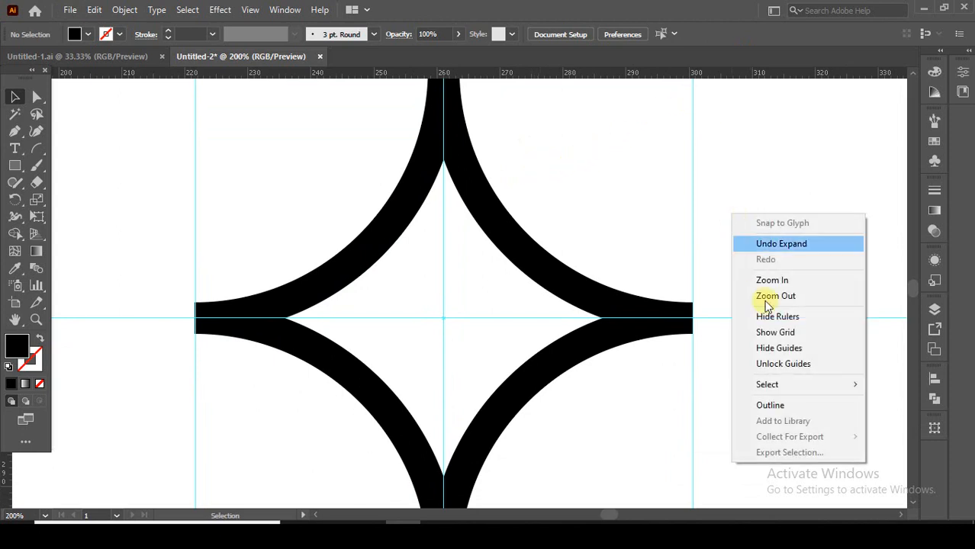
click(777, 348)
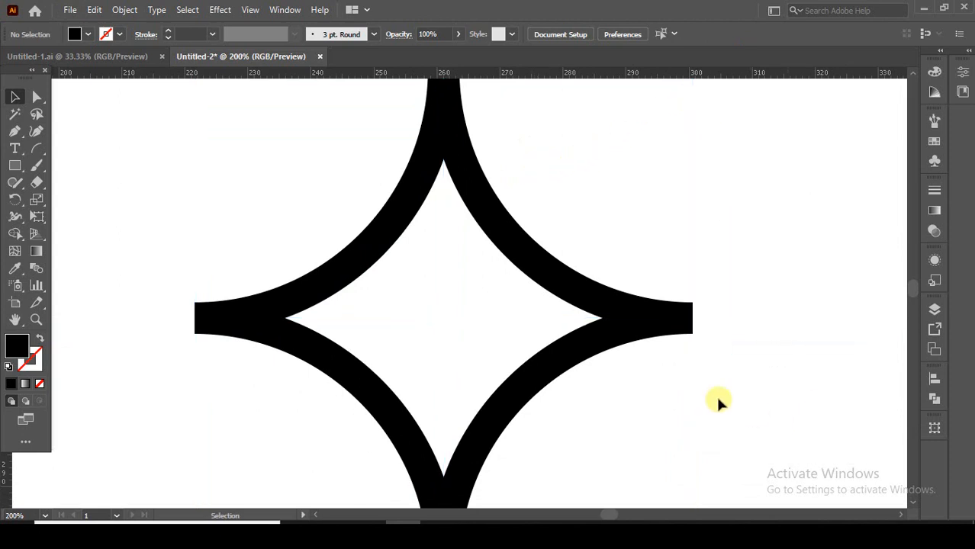
Fill the upper-right arc of the star with the default white-to-black linear gradient
click(532, 269)
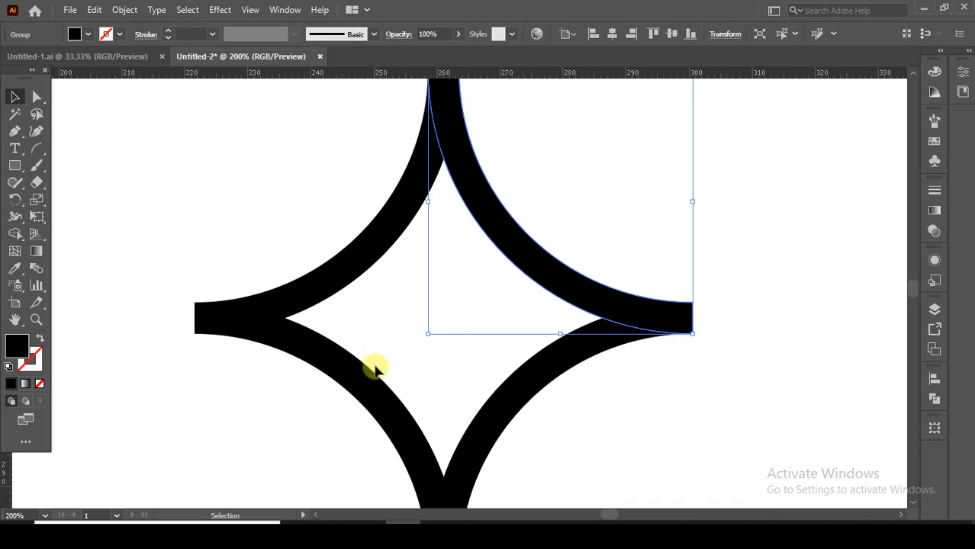
click(25, 383)
click(457, 288)
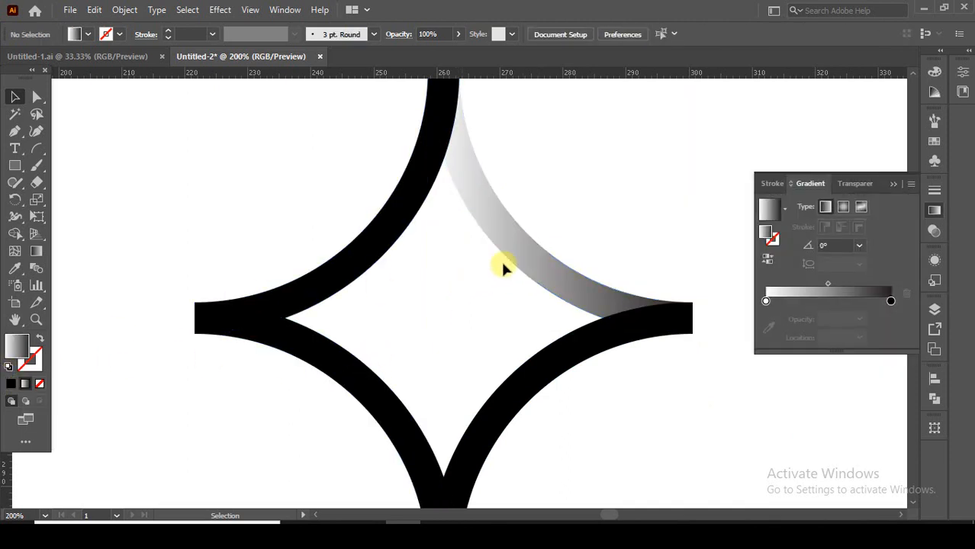
Recolour the black end stop of the upper-right arc's gradient with the bright red swatch
click(521, 256)
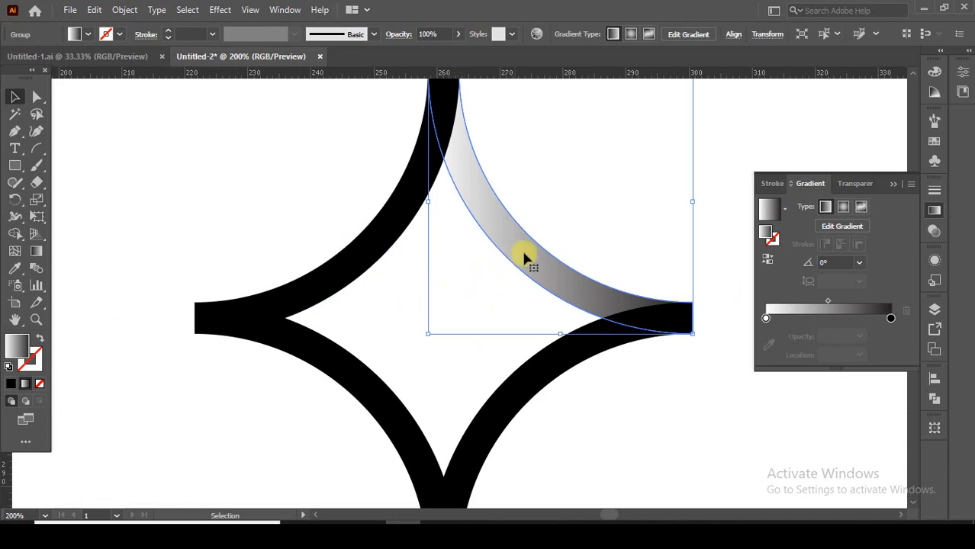
click(891, 319)
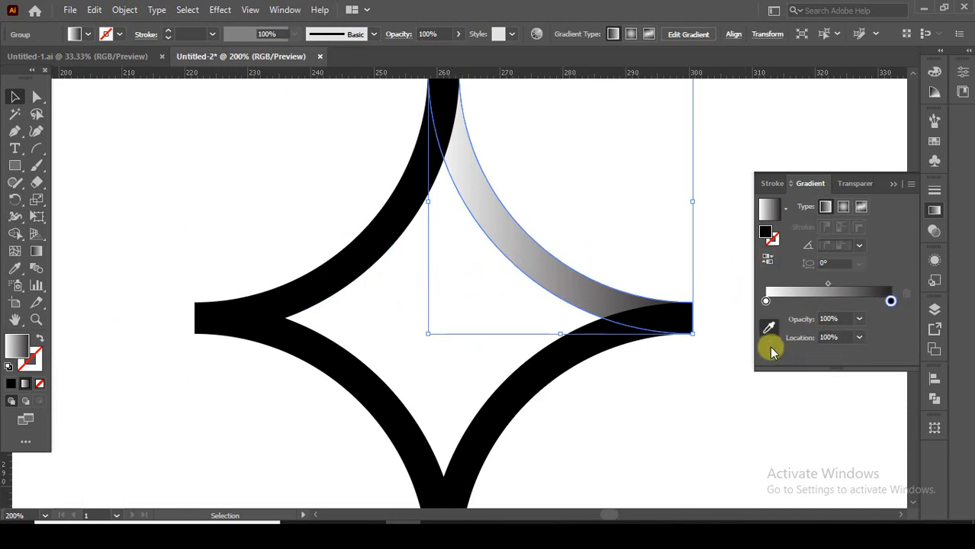
click(769, 330)
click(934, 143)
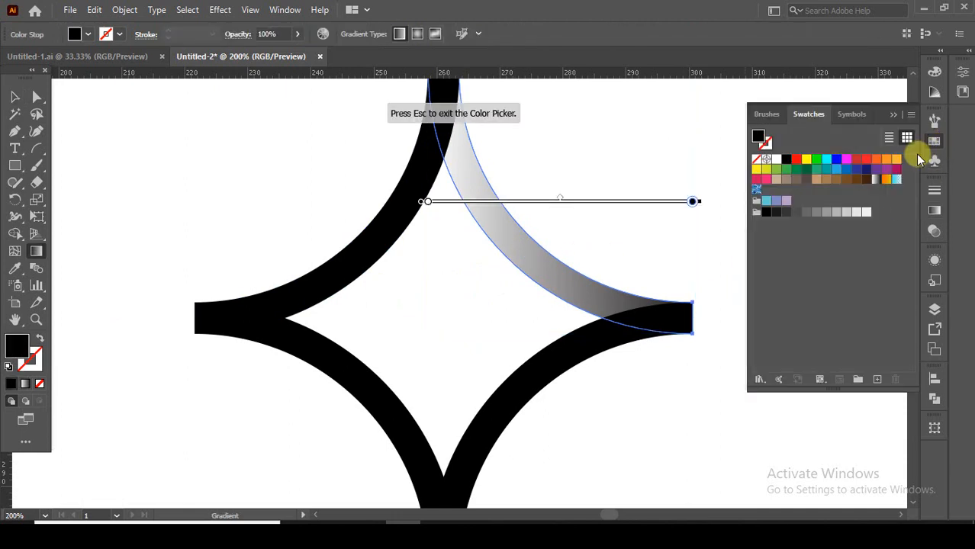
click(868, 171)
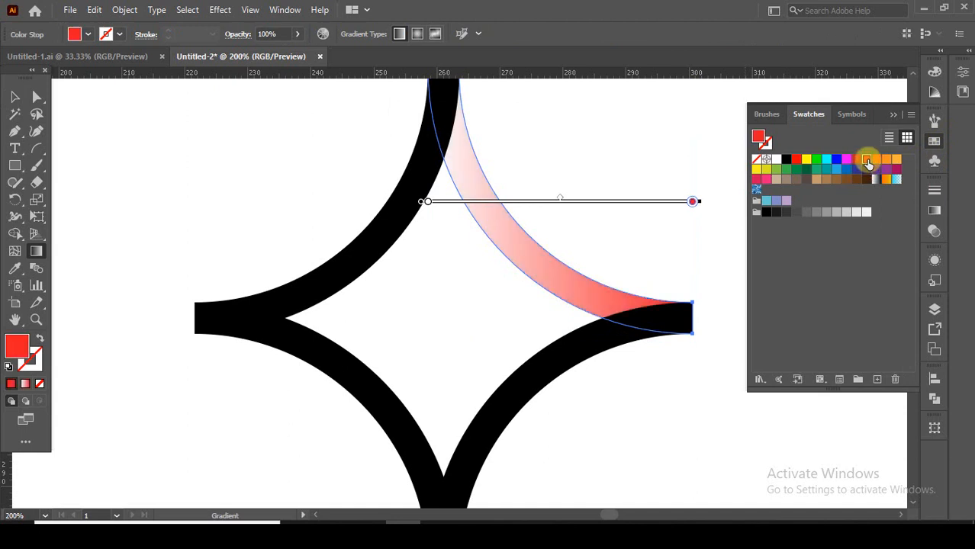
Recolour the white start stop of the upper-right arc's gradient with the same bright red swatch
click(935, 213)
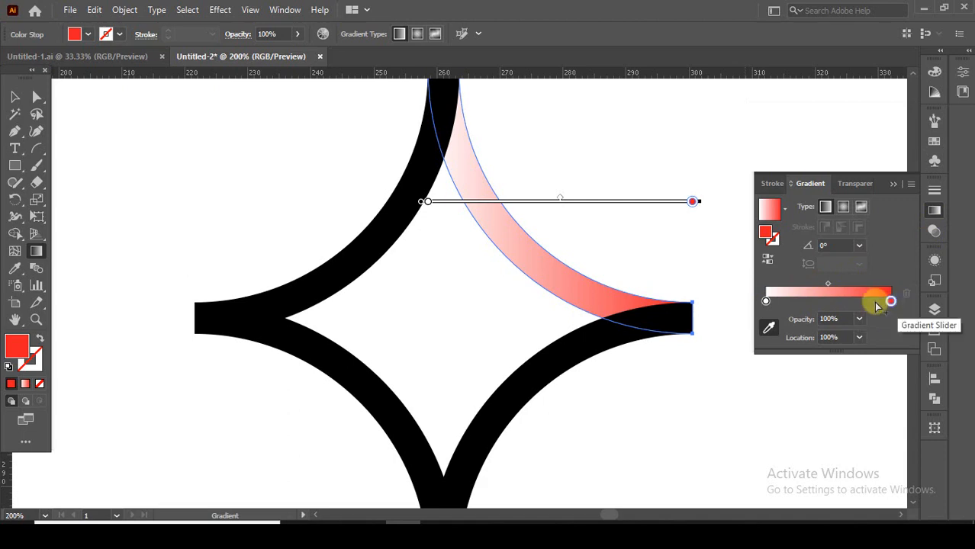
click(766, 302)
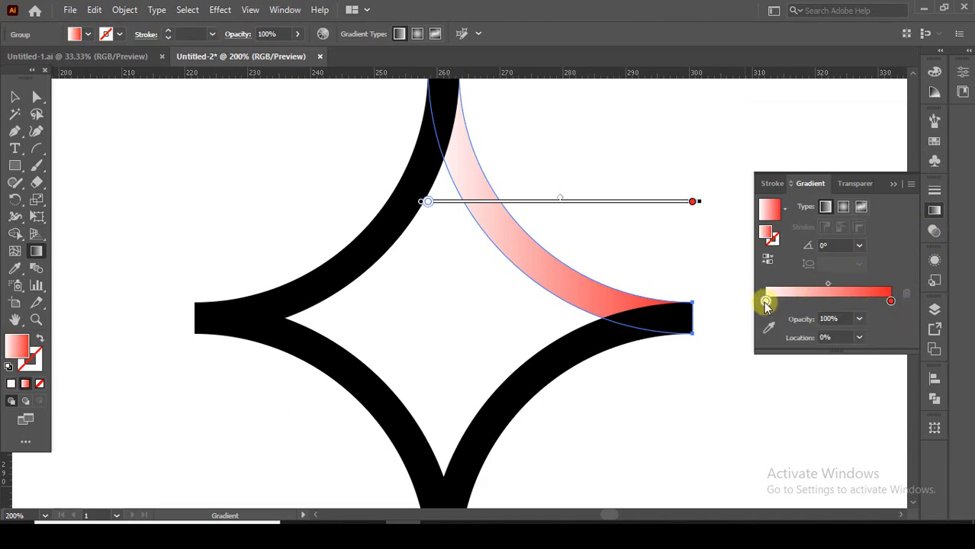
click(769, 334)
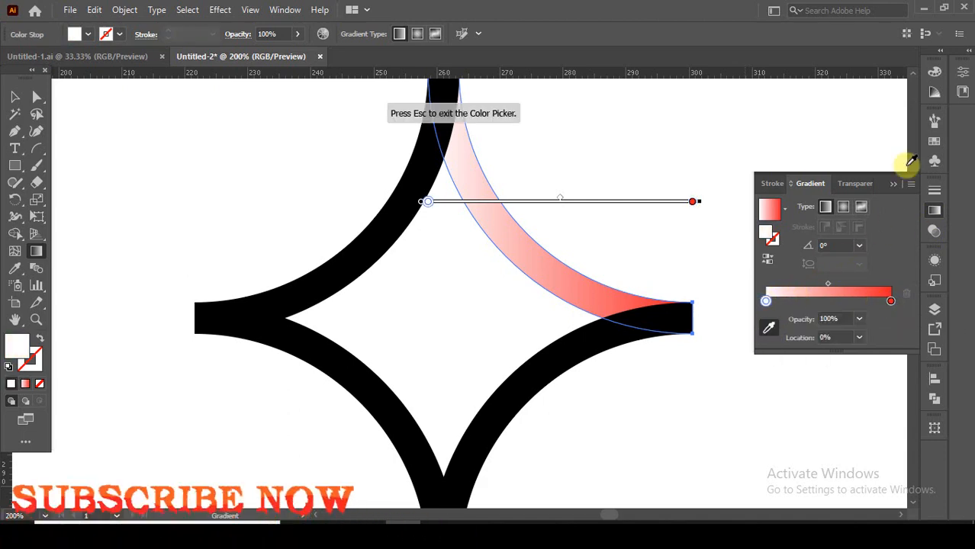
click(934, 141)
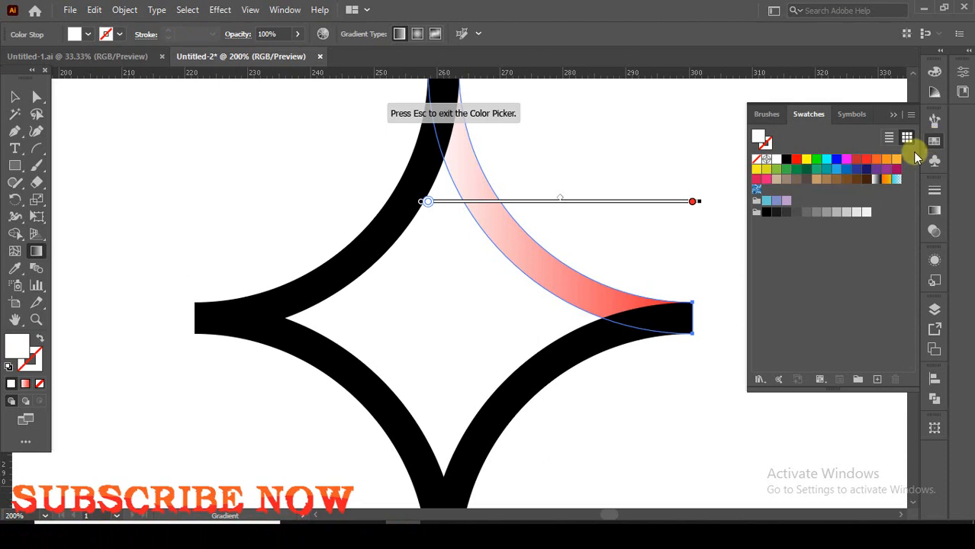
click(866, 158)
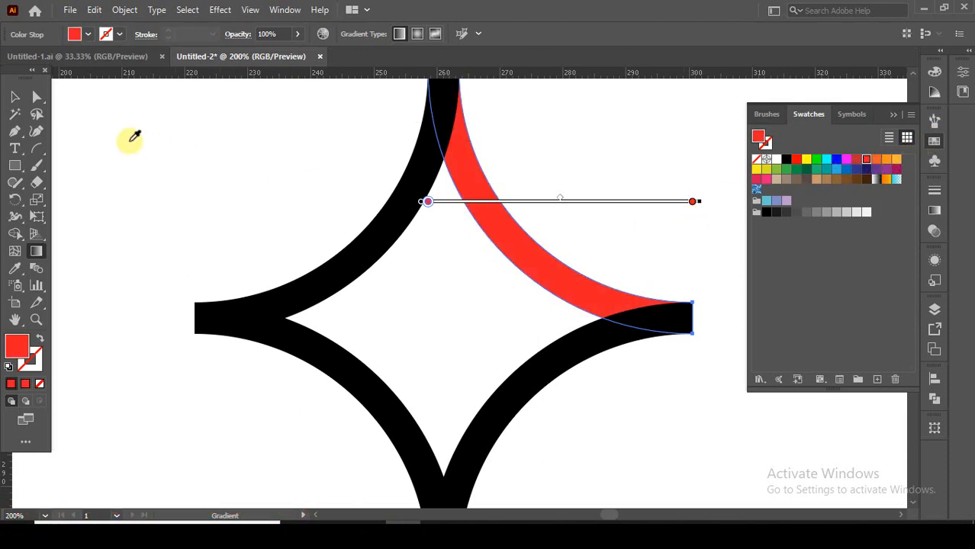
Switch the gradient's start stop to HSB colour and darken it to a deep red of about 31% brightness
click(937, 211)
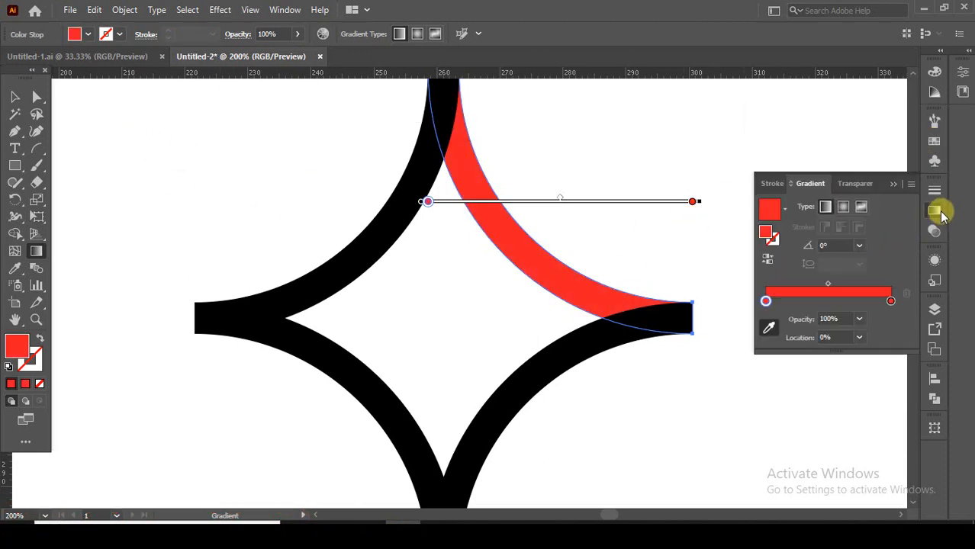
click(766, 302)
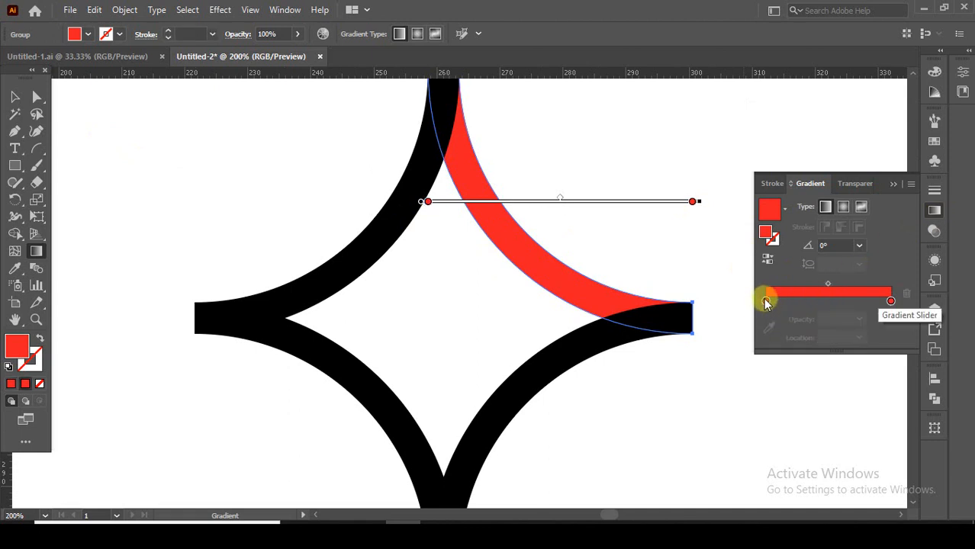
double_click(766, 302)
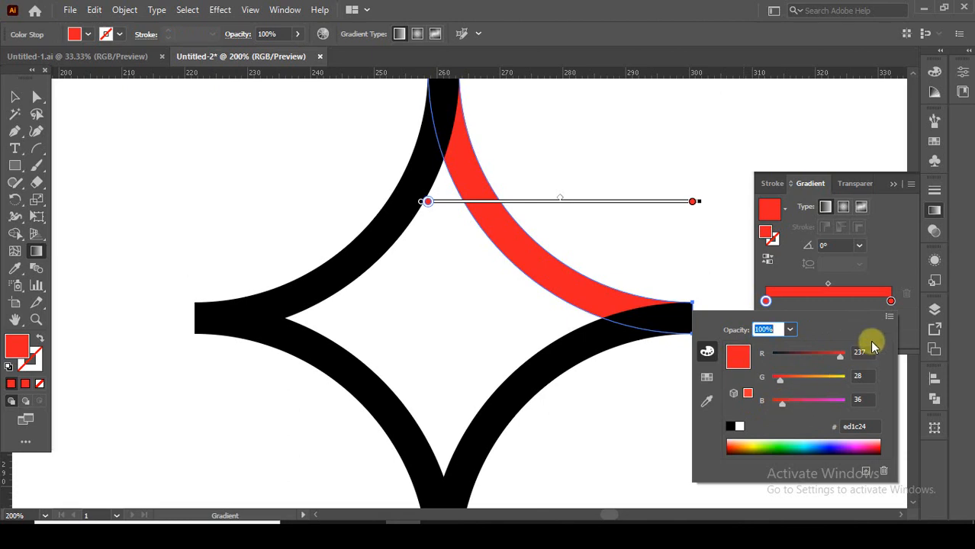
click(889, 319)
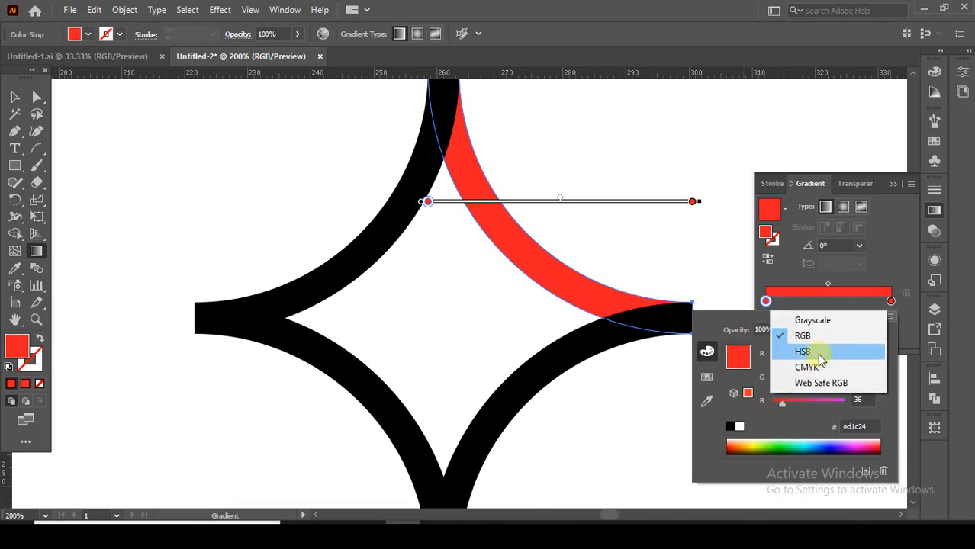
click(824, 350)
drag(839, 405, 793, 400)
click(838, 382)
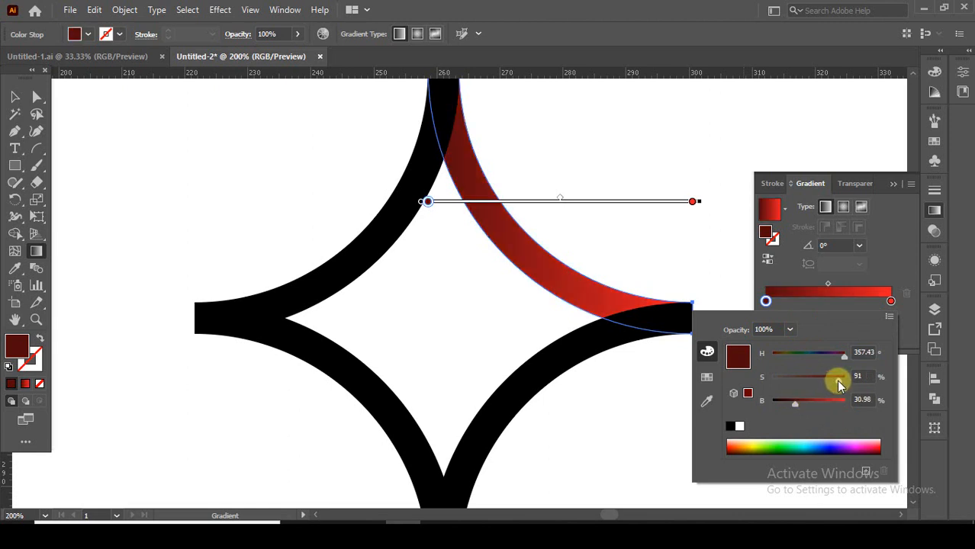
click(893, 261)
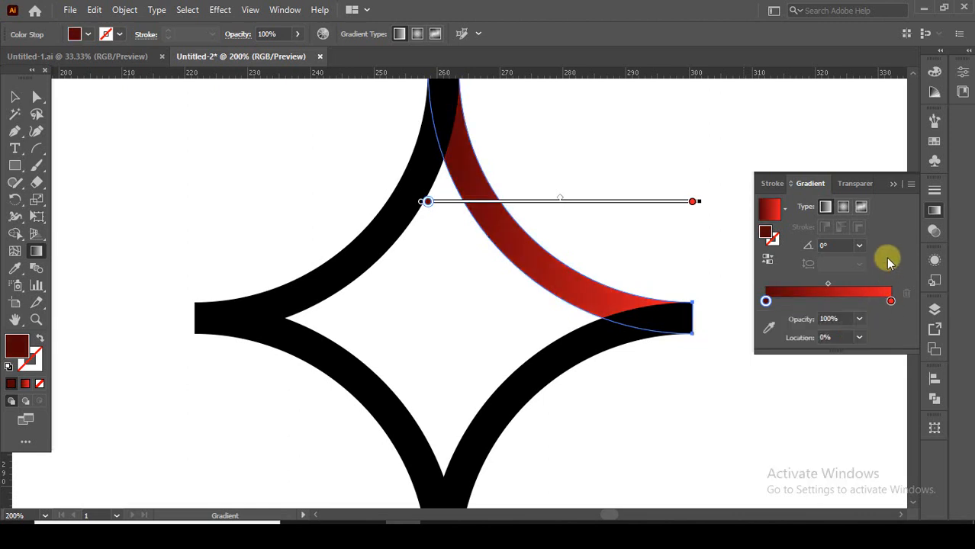
Run the red gradient diagonally along the upper-right arc at about -44°, with stops at about 10.8% and 88.9%, and deselect the arc
drag(487, 132, 707, 361)
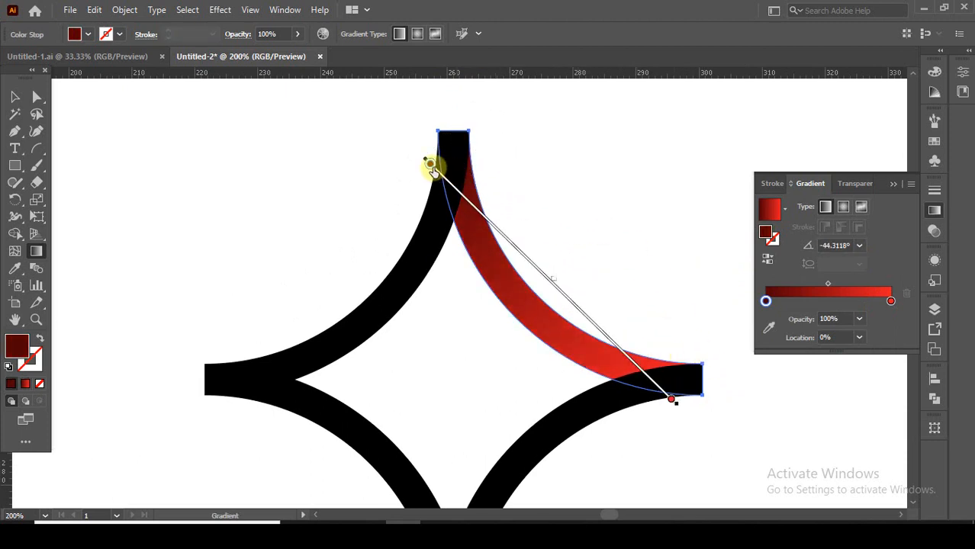
drag(432, 164, 450, 183)
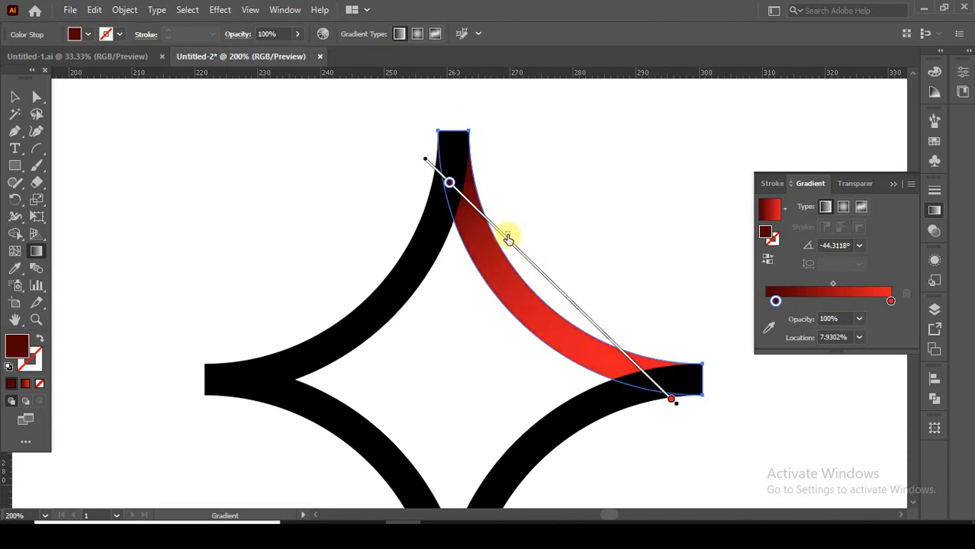
drag(449, 183, 456, 189)
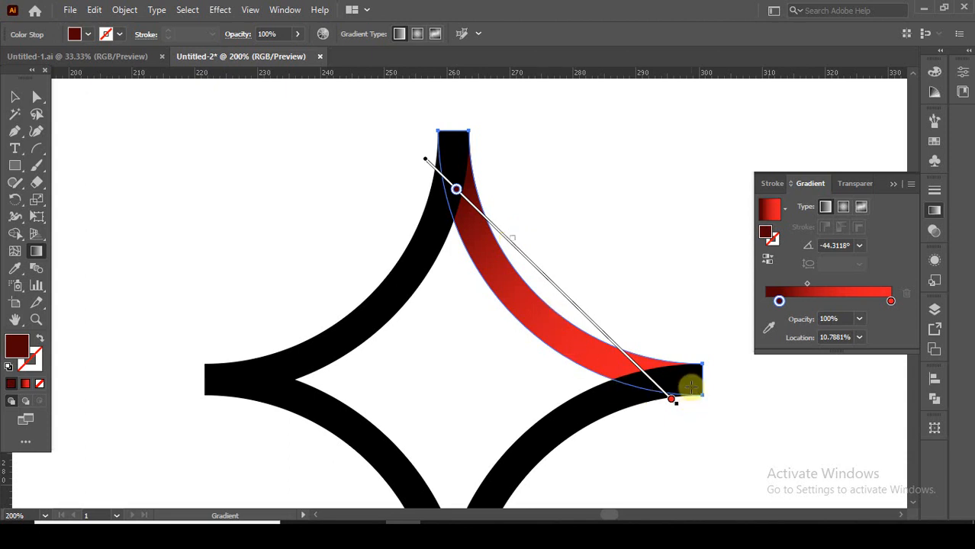
drag(671, 399, 645, 374)
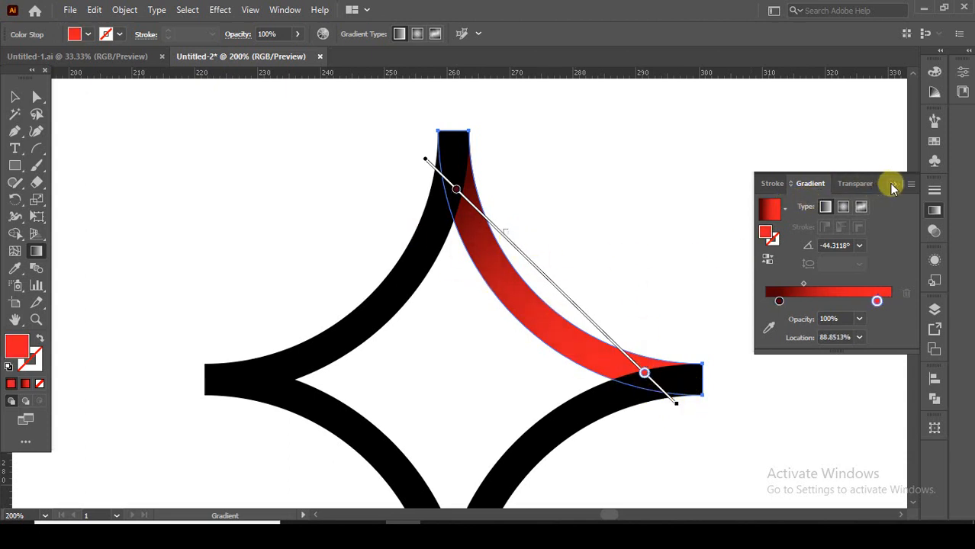
click(894, 186)
click(15, 97)
click(481, 354)
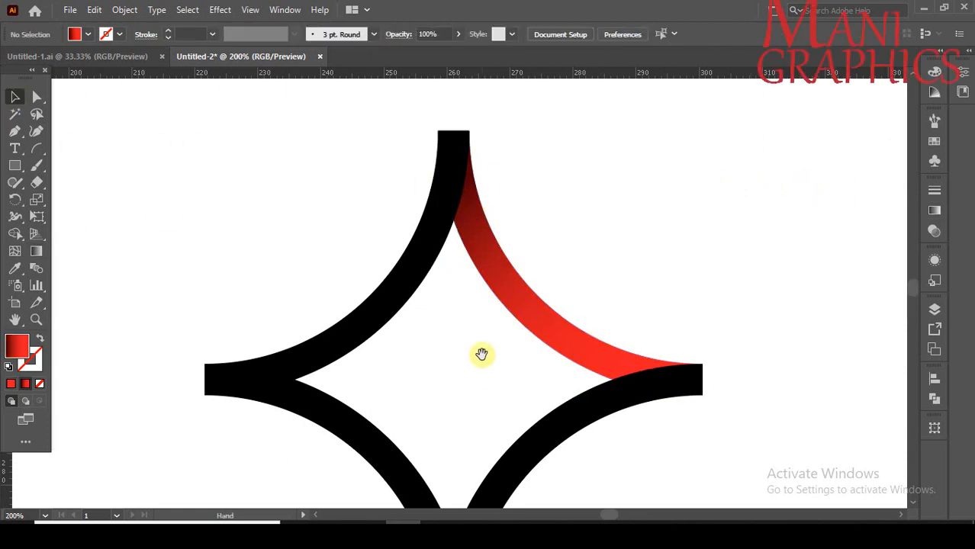
Apply the gradient to the lower-right arc and change its bright red end stop to the pure blue swatch
drag(481, 354, 496, 282)
click(551, 385)
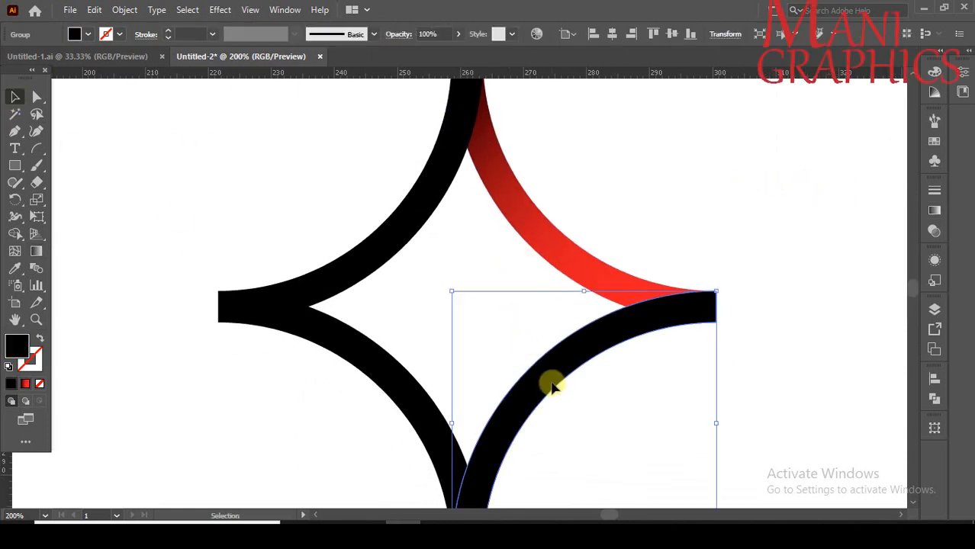
drag(550, 386, 462, 296)
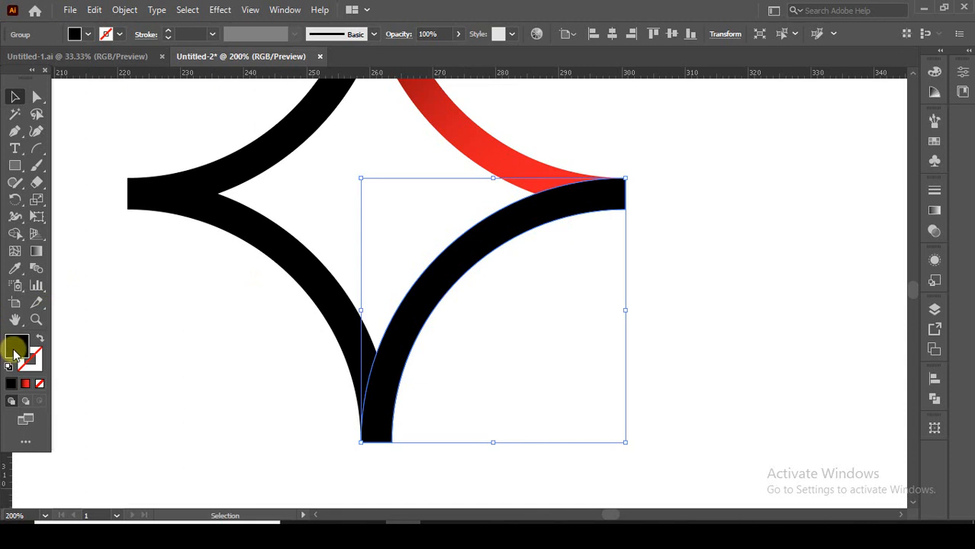
click(26, 384)
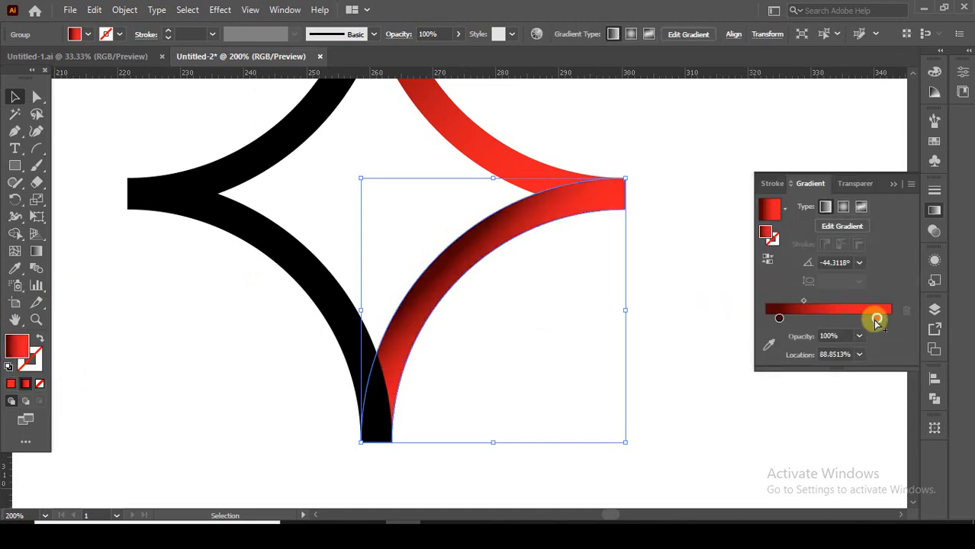
drag(875, 321, 877, 319)
click(876, 314)
click(934, 140)
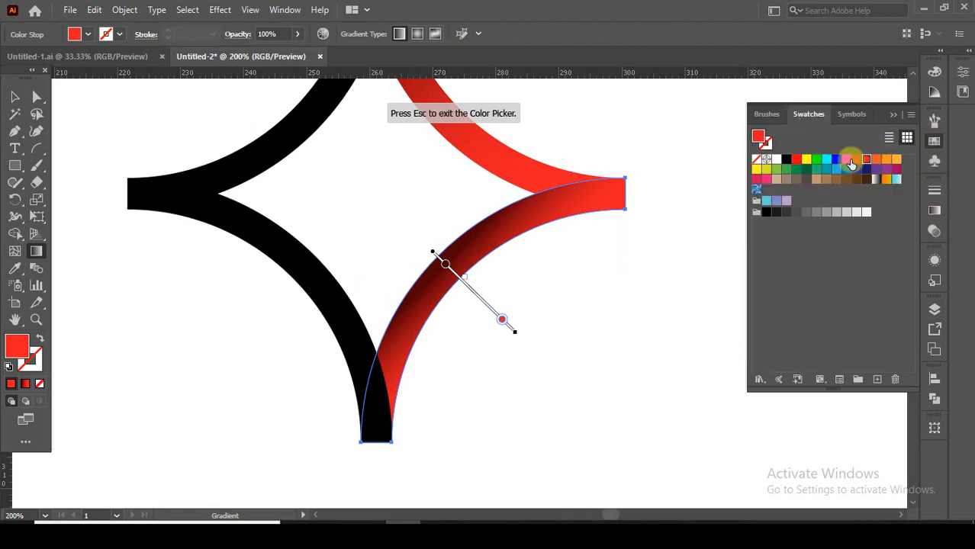
click(836, 166)
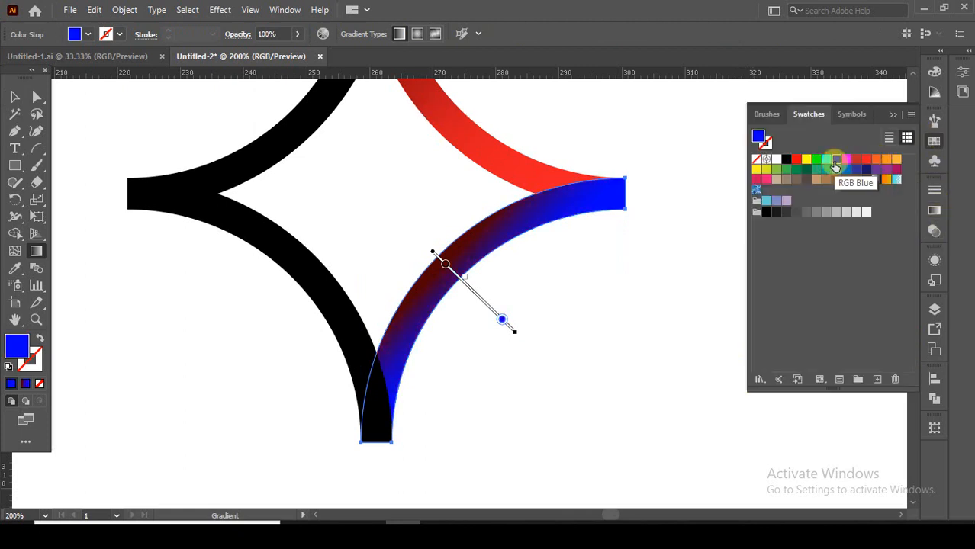
Set the start stop of the lower-right arc's gradient to the same blue and lower its brightness to a very dark navy
click(936, 214)
click(779, 301)
click(934, 141)
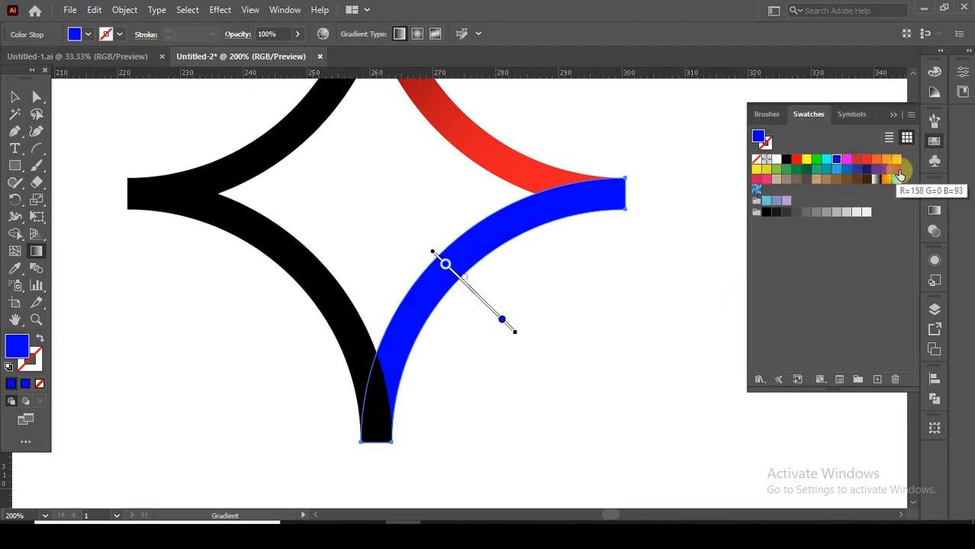
click(936, 215)
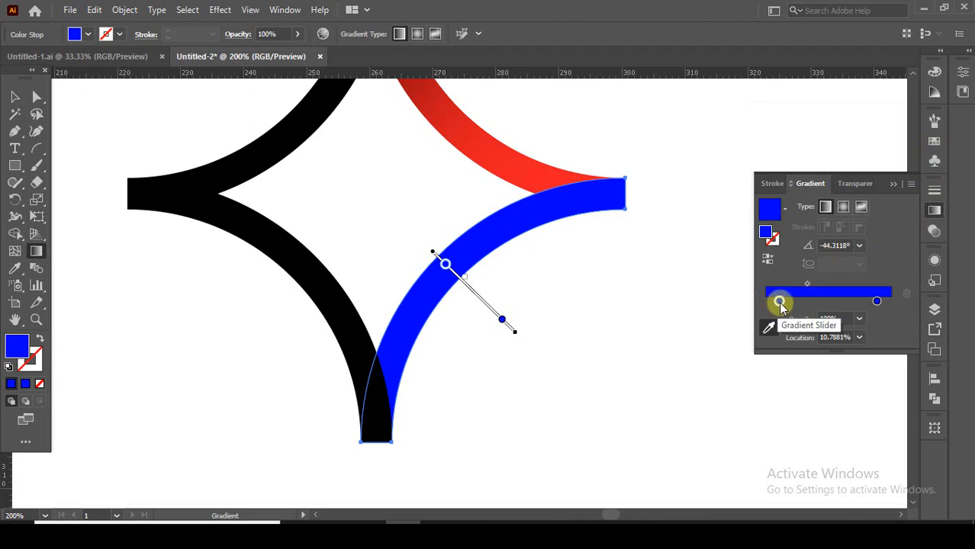
double_click(780, 301)
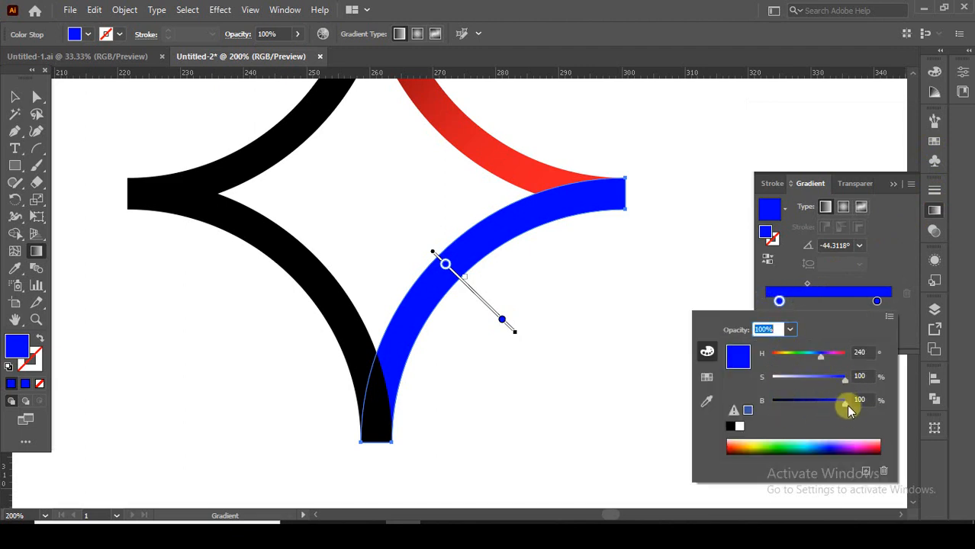
drag(846, 404, 787, 404)
click(892, 251)
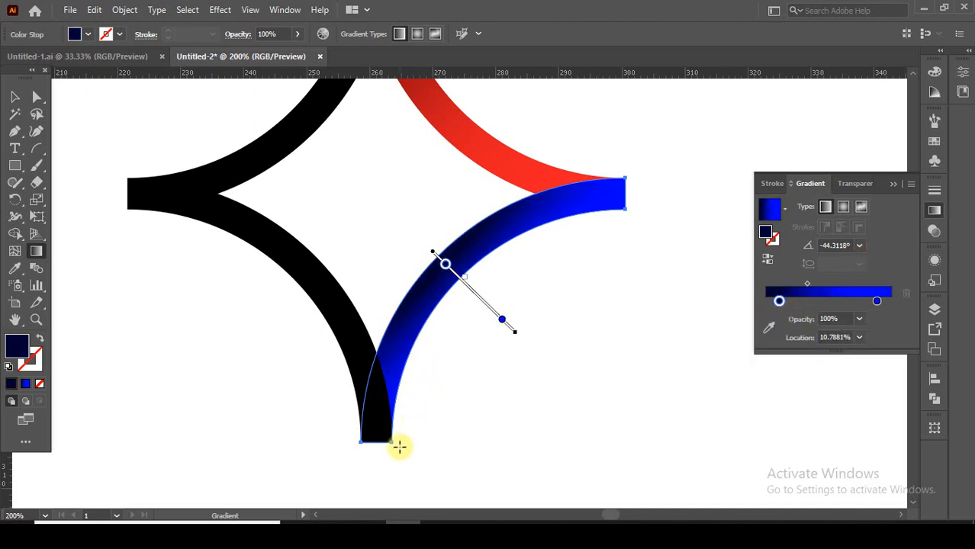
Run the blue gradient from the lower-right arc's dark right end to its bright lower tip at about -133°, with the start stop at about 16.8%
mouse_move(395, 450)
mouse_down()
mouse_move(505, 293)
mouse_move(626, 182)
mouse_up()
click(581, 174)
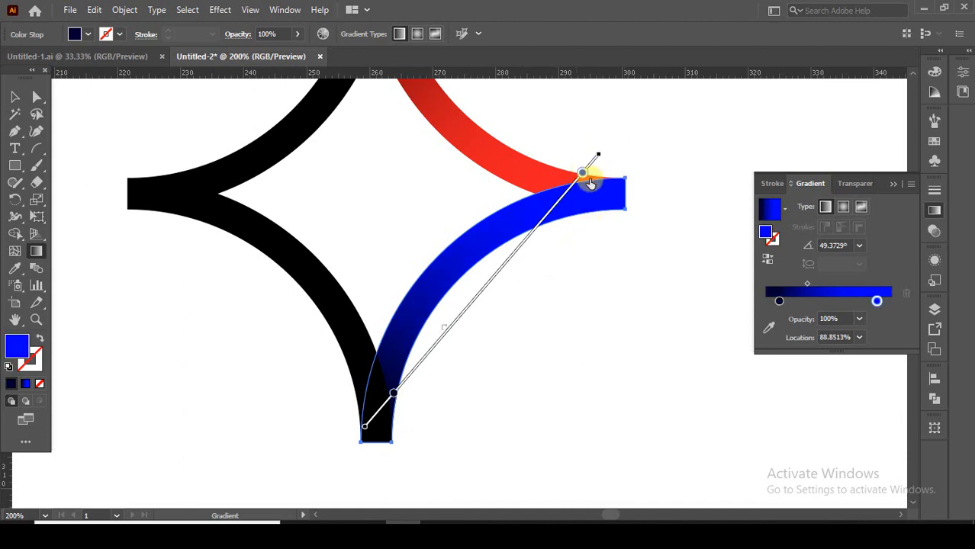
mouse_move(627, 181)
mouse_down()
mouse_move(436, 364)
mouse_move(363, 457)
mouse_move(380, 450)
mouse_up()
drag(577, 185, 562, 201)
drag(503, 260, 514, 247)
click(16, 99)
click(169, 109)
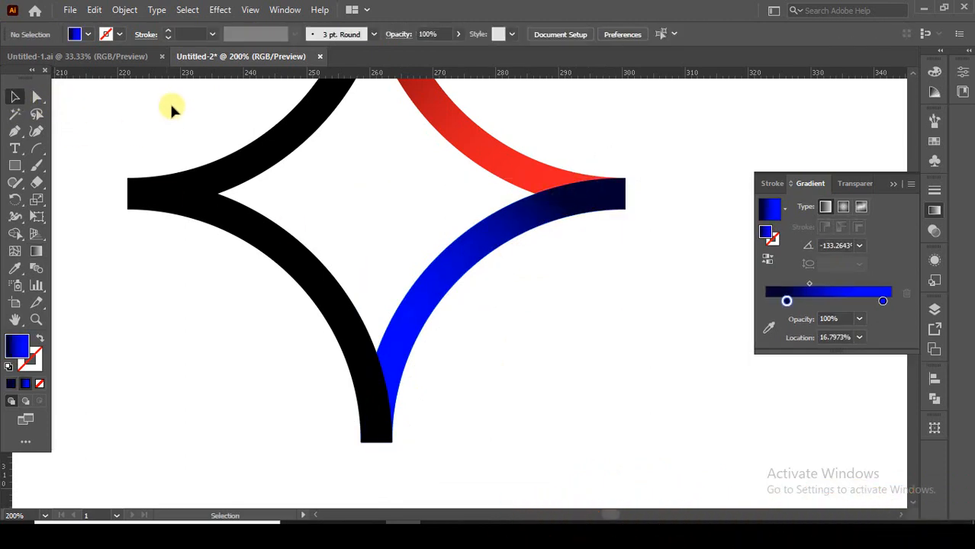
Send the blue lower-right arc to the back of the stacking order and deselect it
drag(169, 109, 210, 233)
click(896, 185)
scroll(669, 192, down, 2)
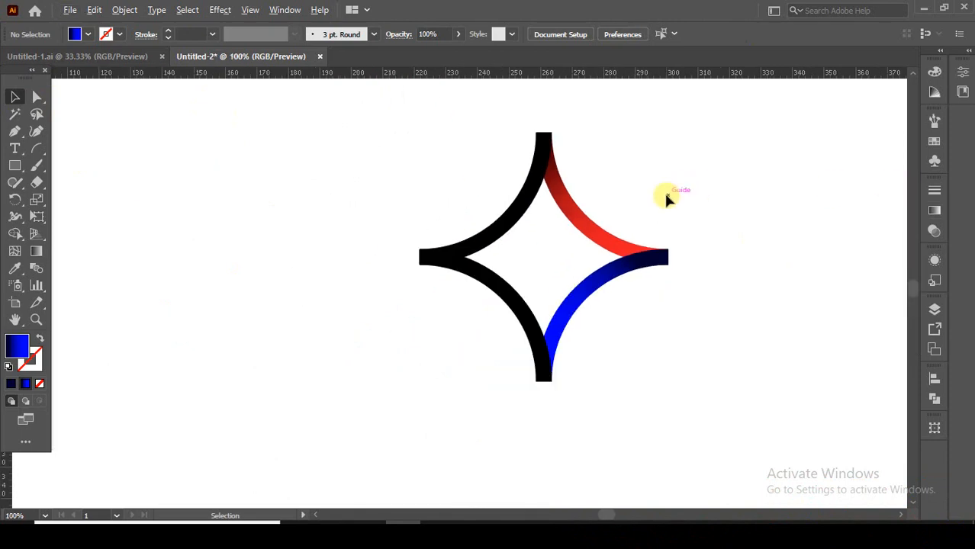
drag(666, 211, 630, 214)
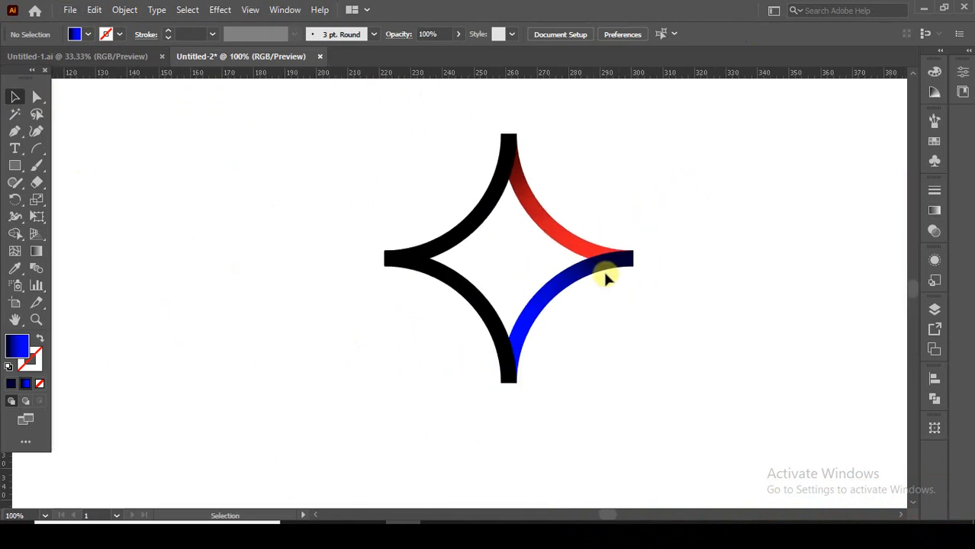
right_click(557, 289)
mouse_move(625, 210)
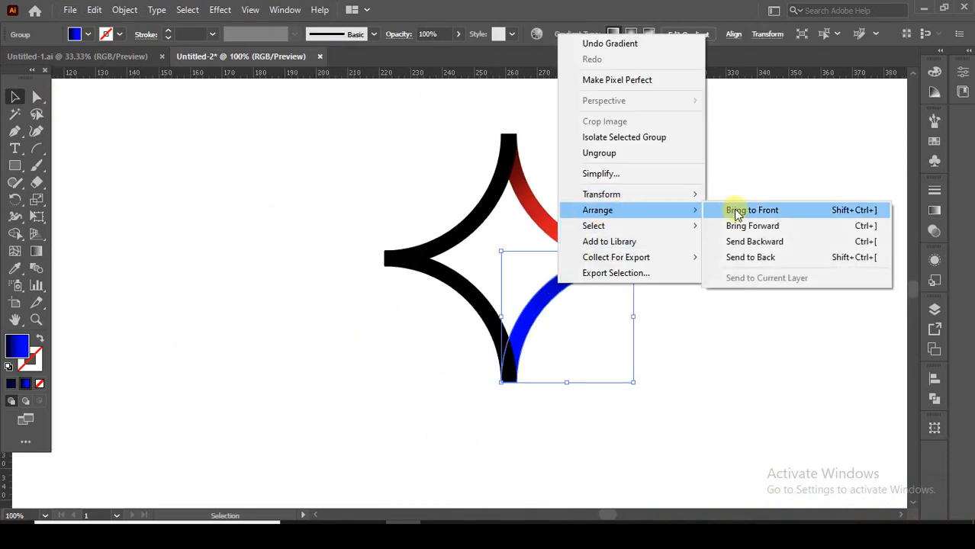
click(746, 257)
click(740, 303)
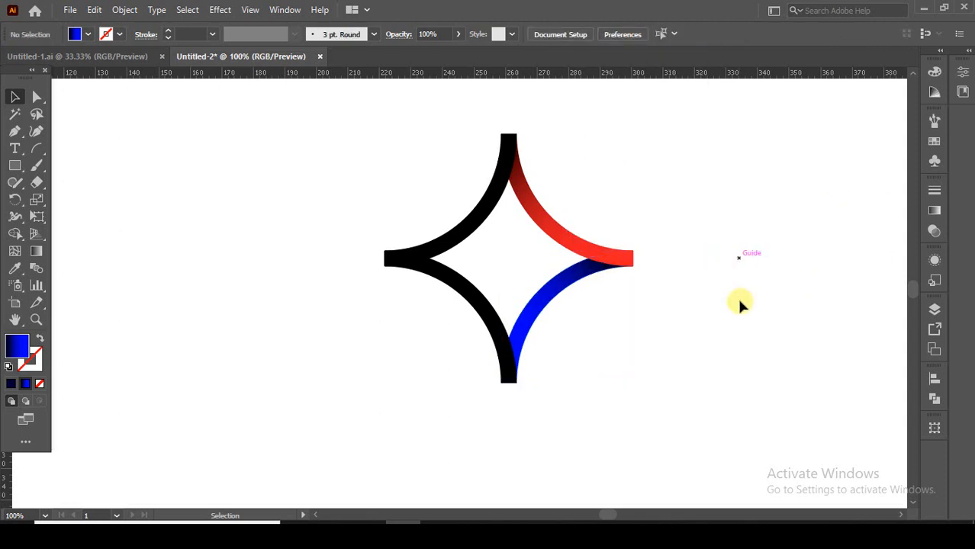
click(551, 299)
click(36, 251)
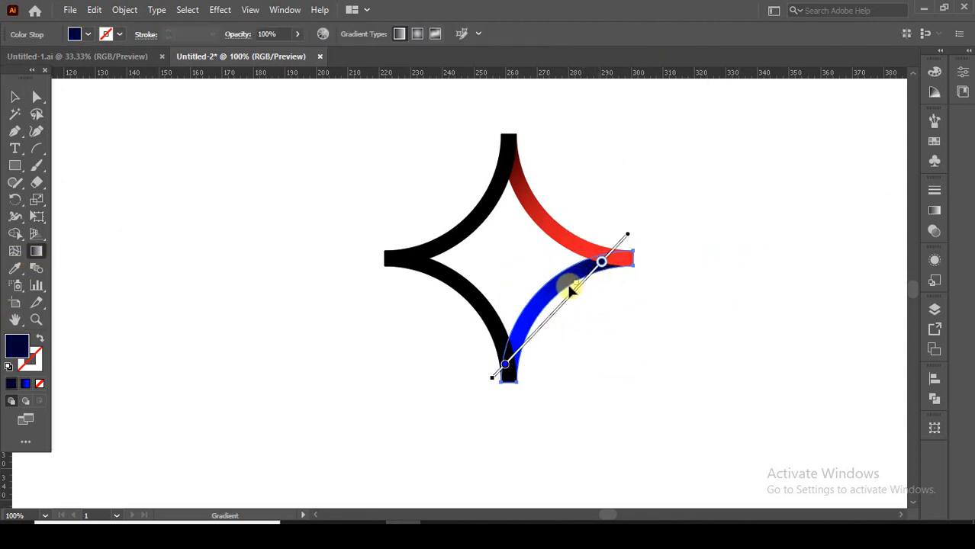
scroll(574, 286, up, 2)
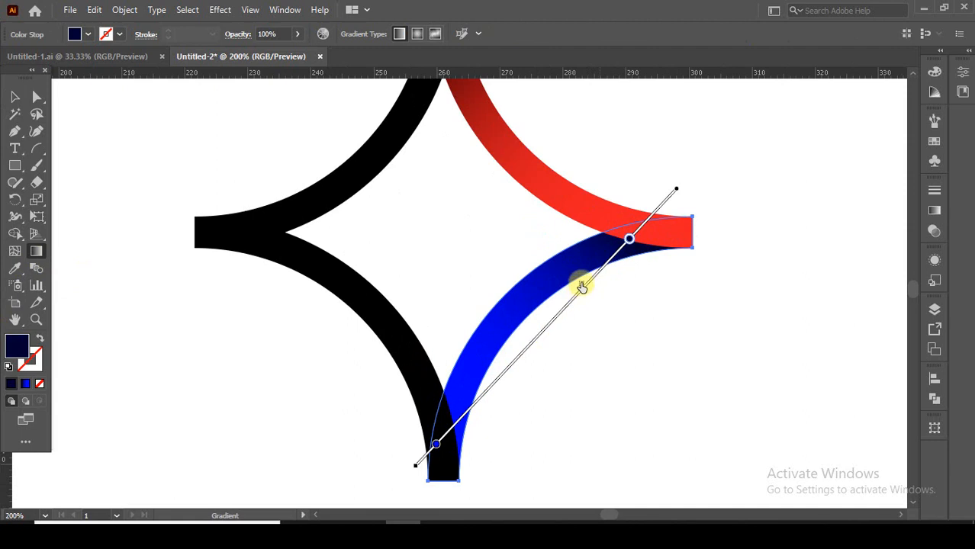
click(14, 97)
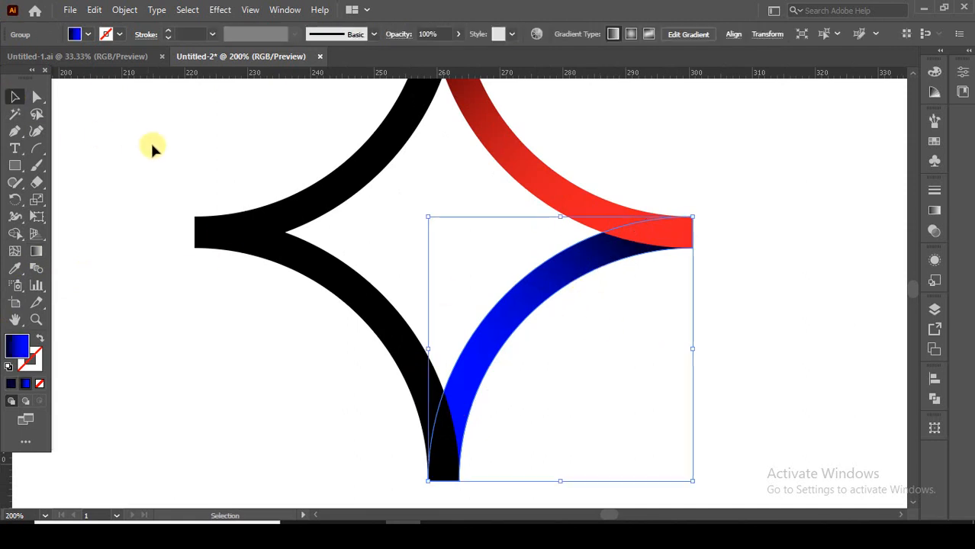
click(153, 143)
Send the black lower-left arc to the back, behind the blue arc, and deselect it
scroll(305, 224, down, 1)
drag(358, 226, 397, 267)
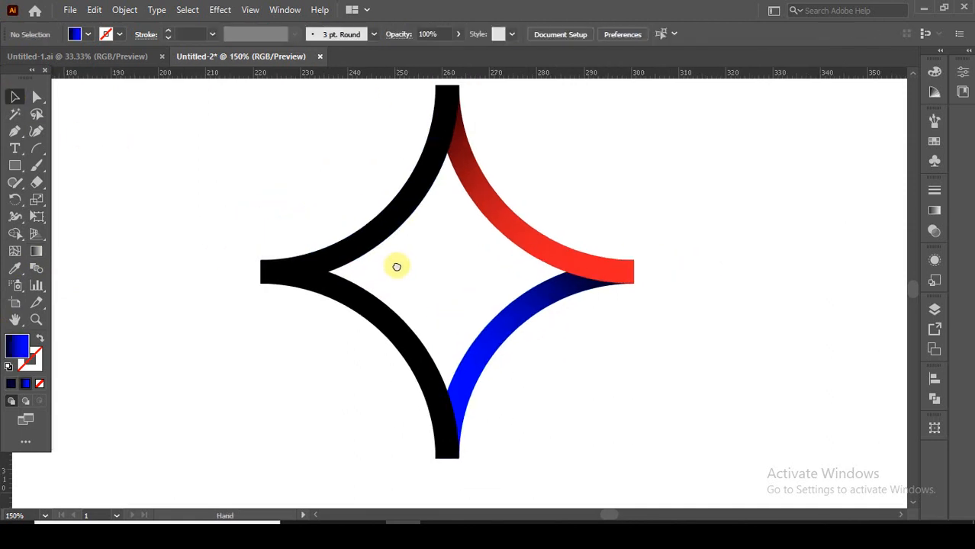
click(416, 381)
right_click(416, 382)
mouse_move(477, 313)
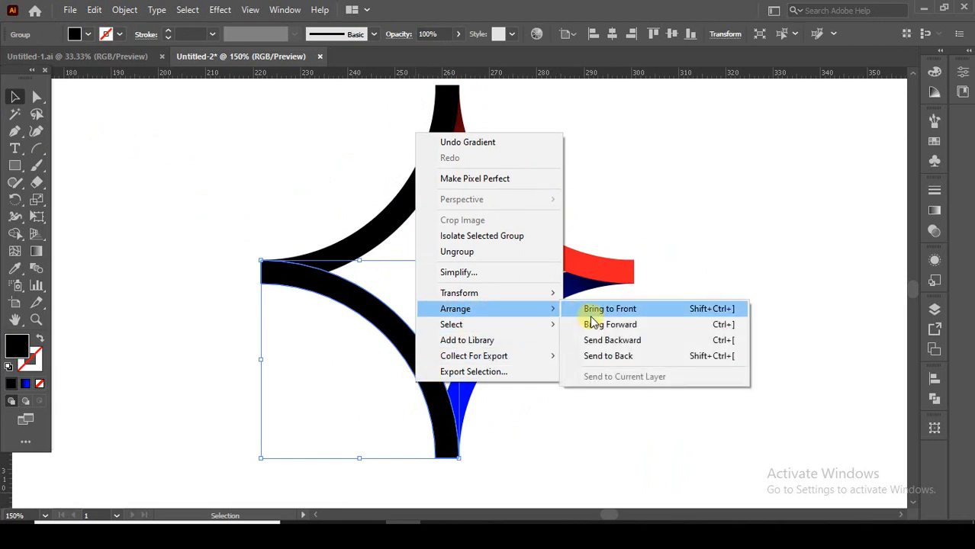
click(603, 357)
click(542, 398)
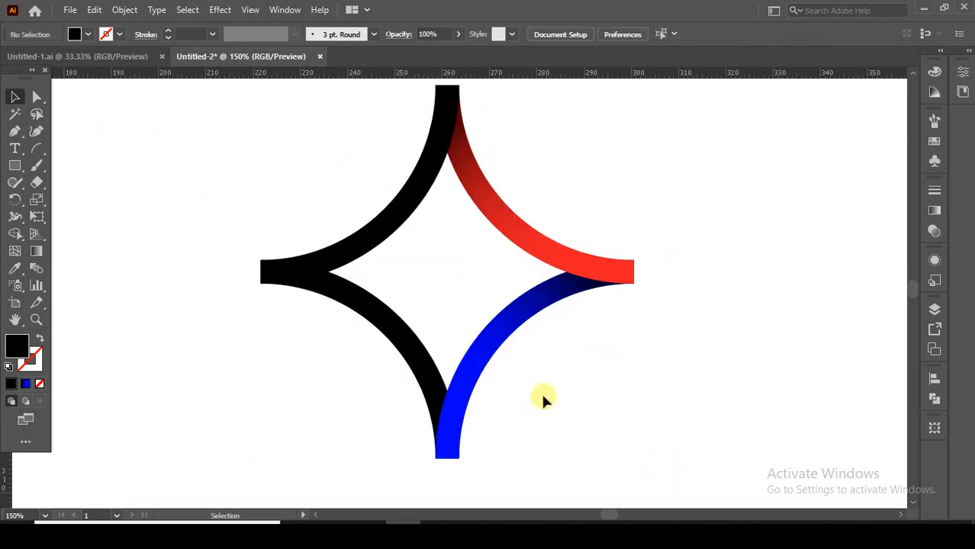
Sample the red gradient onto the lower-left arc and run it diagonally from a dark lower tip to a bright left end
click(383, 330)
click(15, 269)
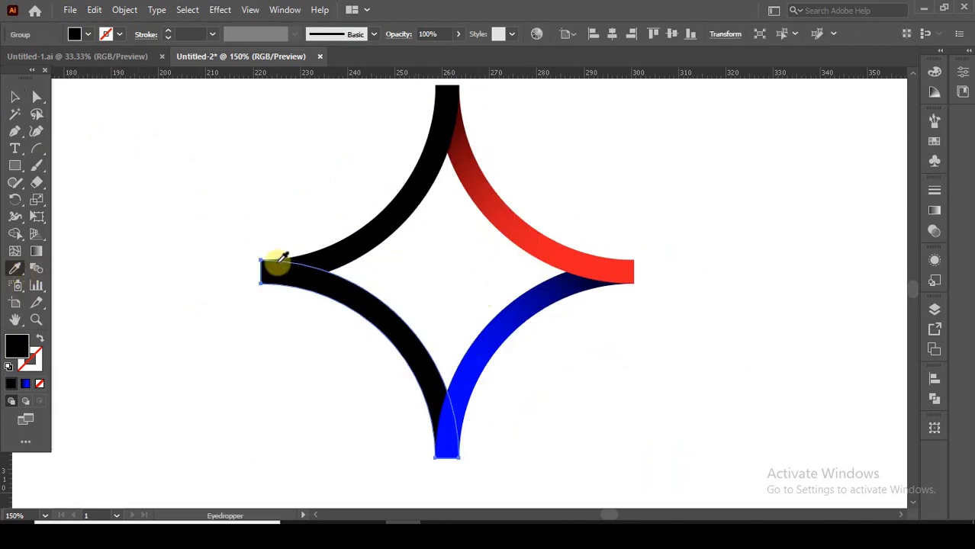
click(516, 213)
click(14, 98)
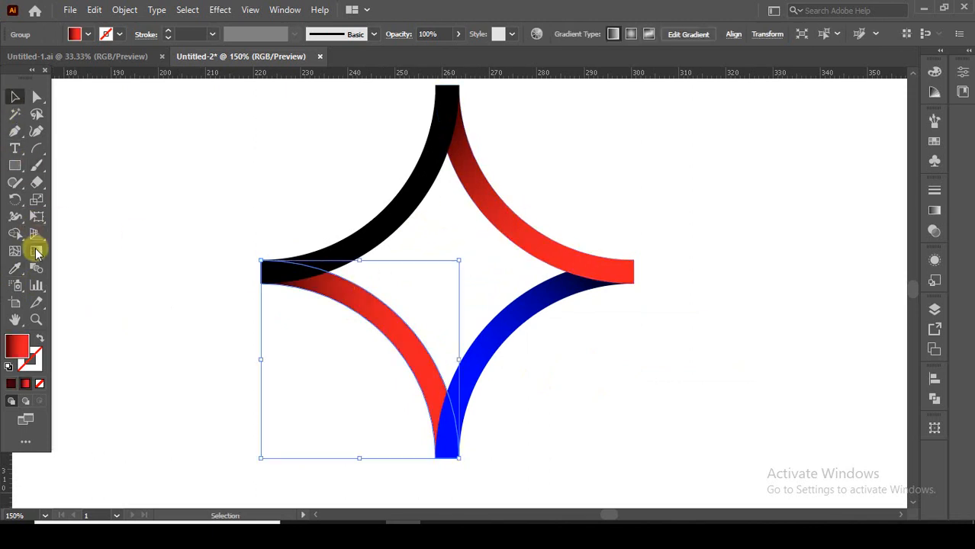
click(35, 252)
mouse_move(438, 450)
mouse_down()
mouse_move(360, 315)
mouse_move(283, 276)
mouse_move(273, 261)
mouse_move(283, 246)
mouse_up()
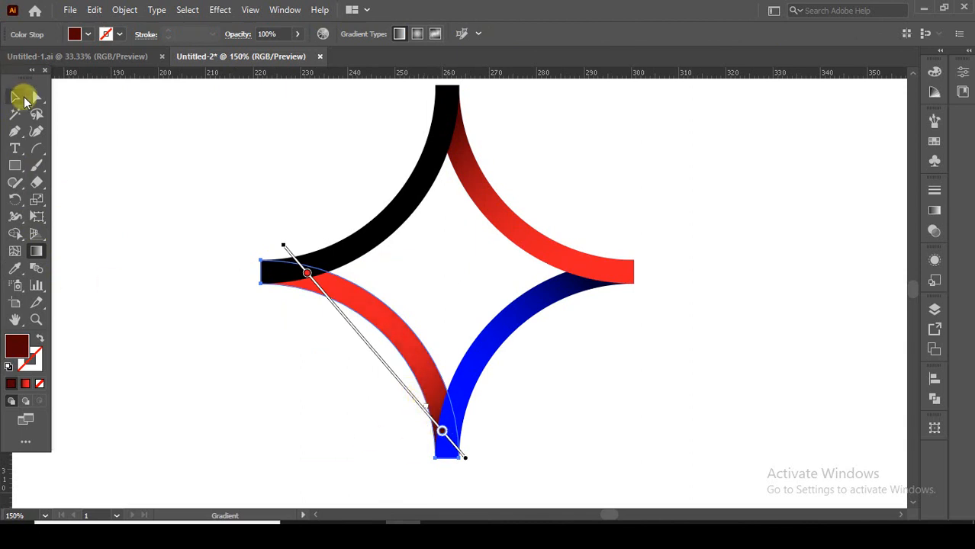
Merge the overlap at the star's left tip into the lower-left arc with the Shape Builder
click(17, 99)
drag(246, 214, 309, 309)
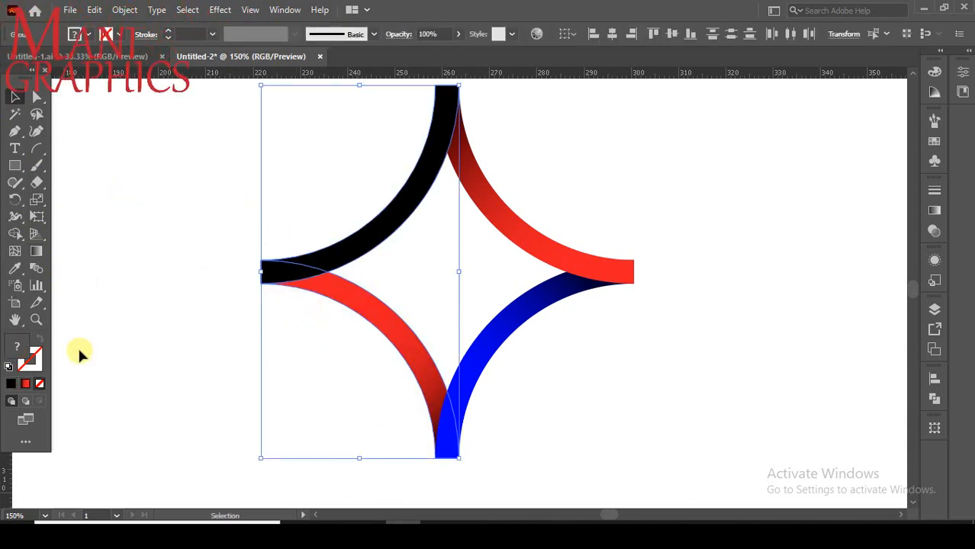
click(16, 236)
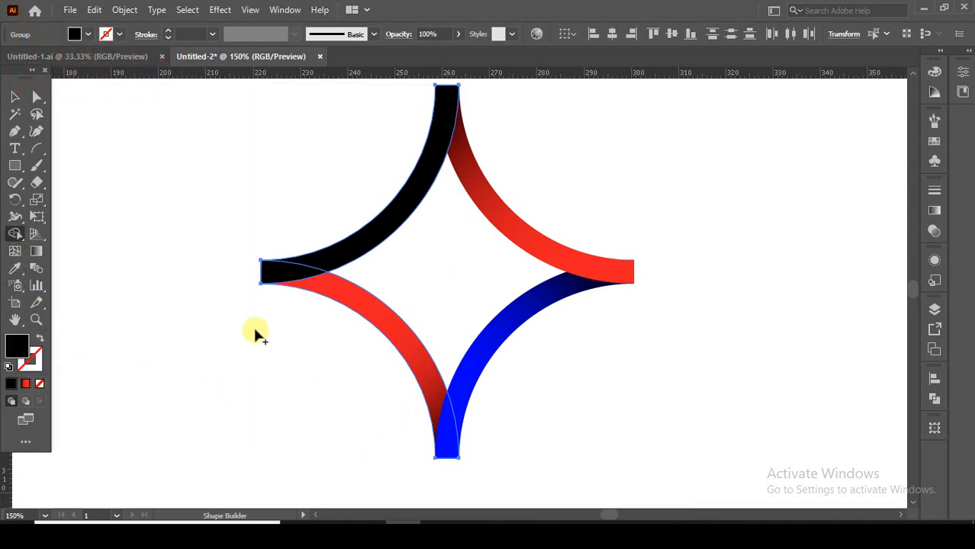
mouse_move(335, 301)
mouse_down()
mouse_move(289, 273)
mouse_move(289, 281)
mouse_up()
click(15, 97)
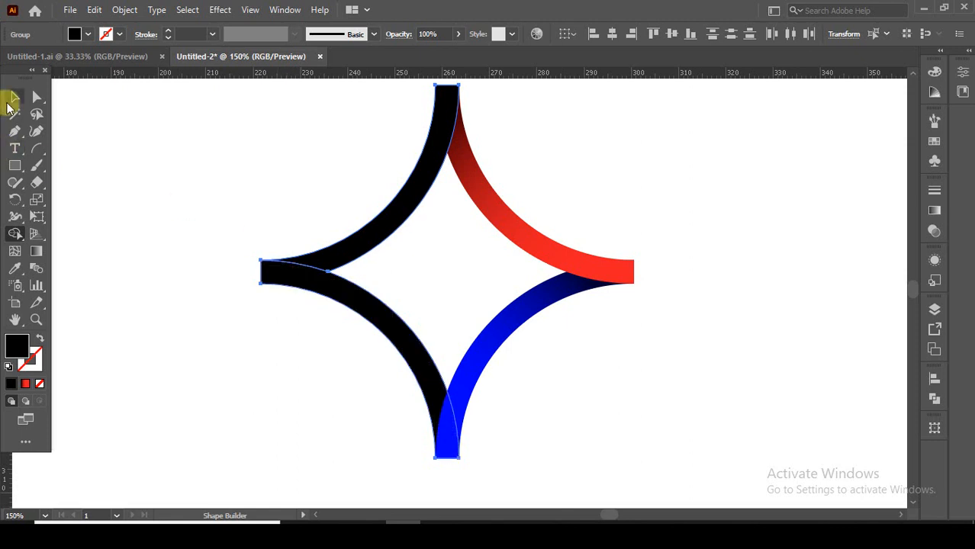
Copy the upper-right arc's red gradient onto the merged lower-left arc with the Eyedropper
click(315, 289)
click(316, 288)
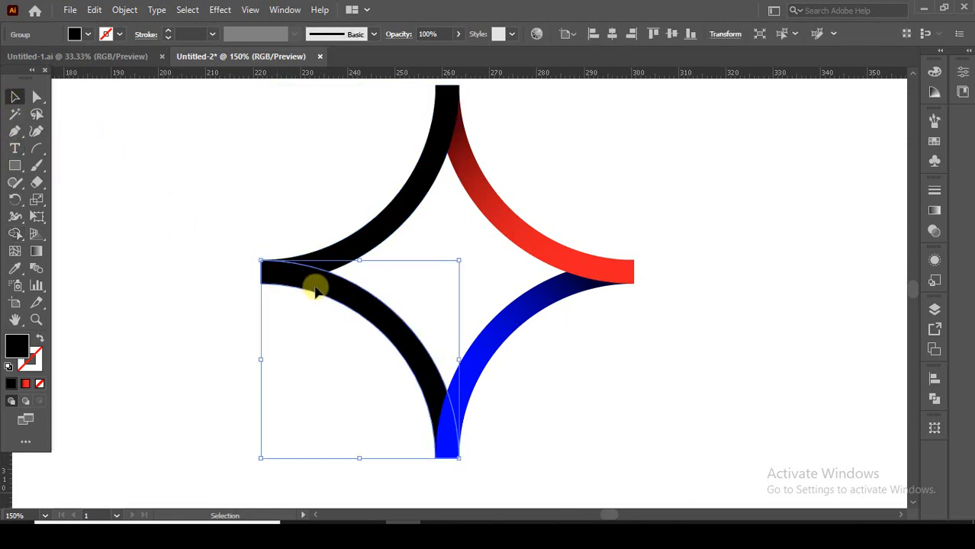
click(15, 267)
click(481, 195)
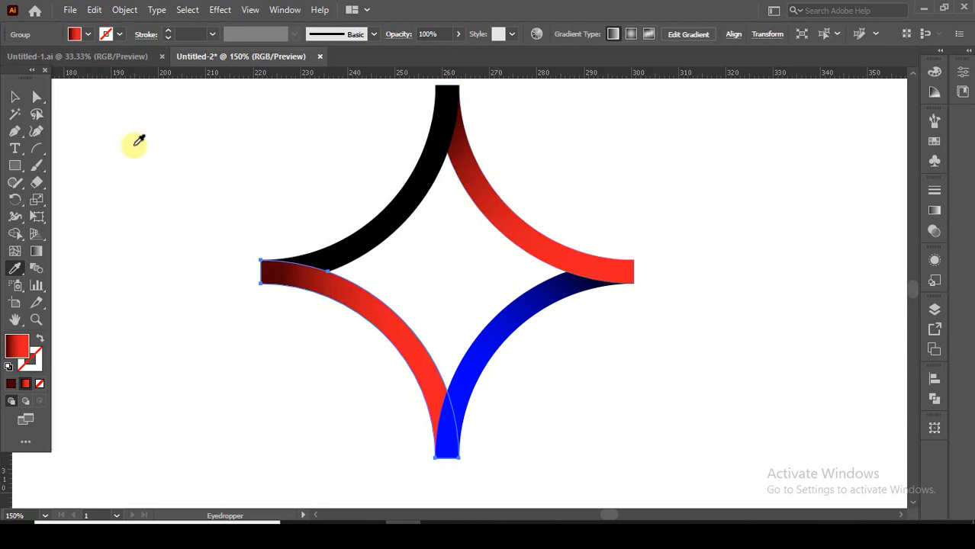
Run the lower-left arc's red gradient from its dark lower tip to its bright left end, move the dark stop slightly inward, and deselect
click(36, 251)
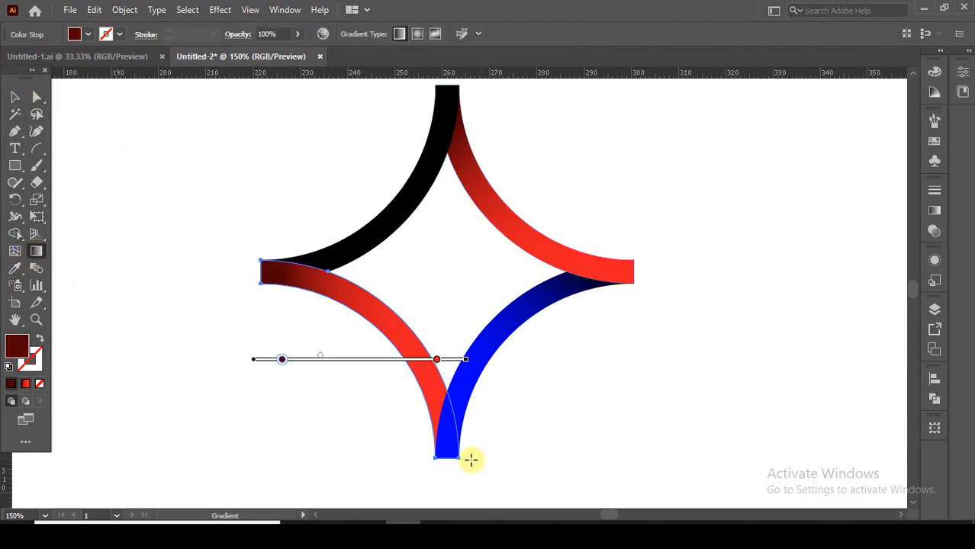
drag(456, 463, 279, 249)
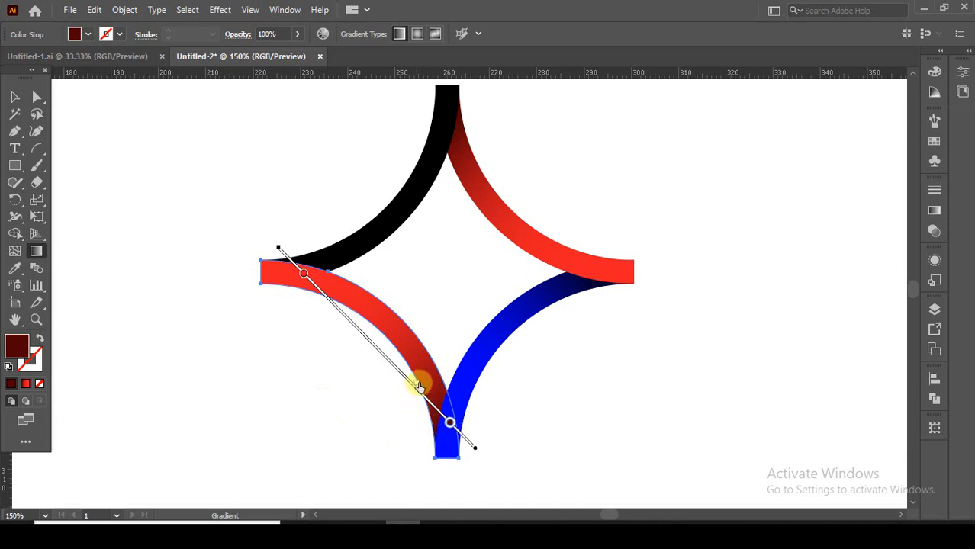
drag(413, 387, 411, 382)
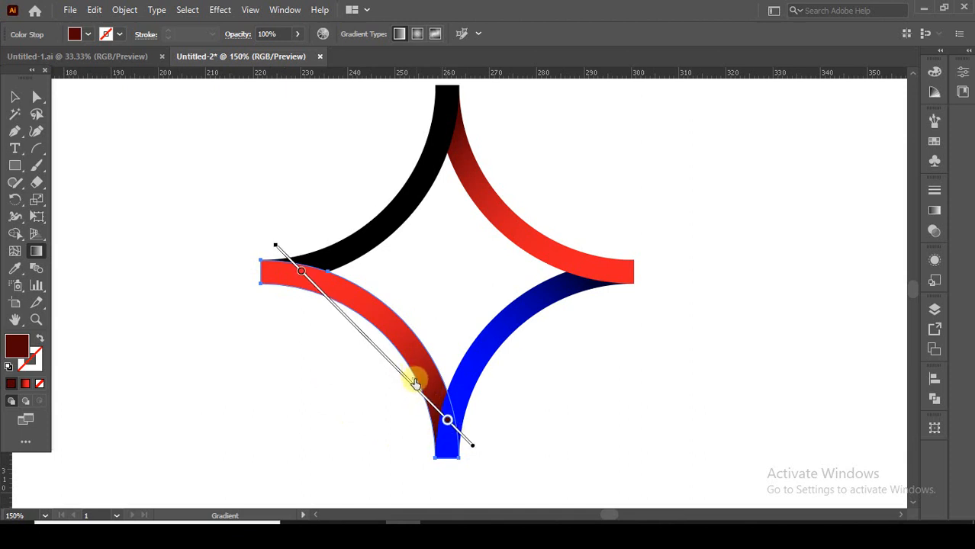
click(445, 420)
click(416, 387)
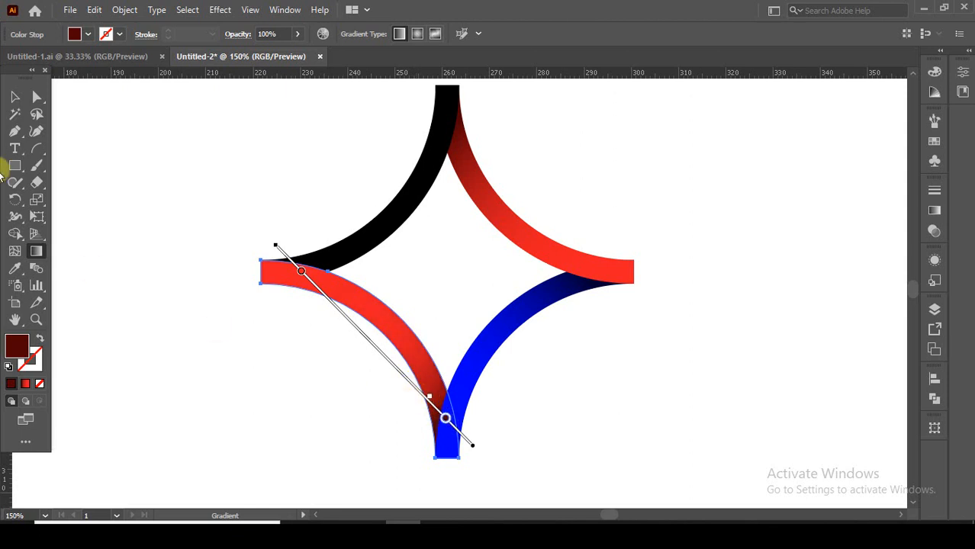
click(14, 96)
click(125, 150)
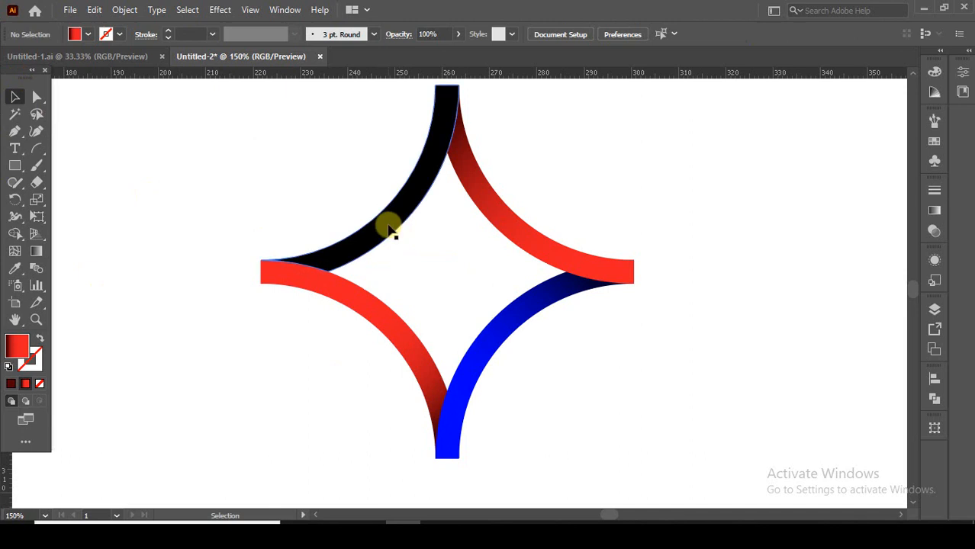
Sample the lower-right arc's blue gradient onto the upper-left arc and run it from the dark left end to the bright top tip
click(387, 222)
click(14, 269)
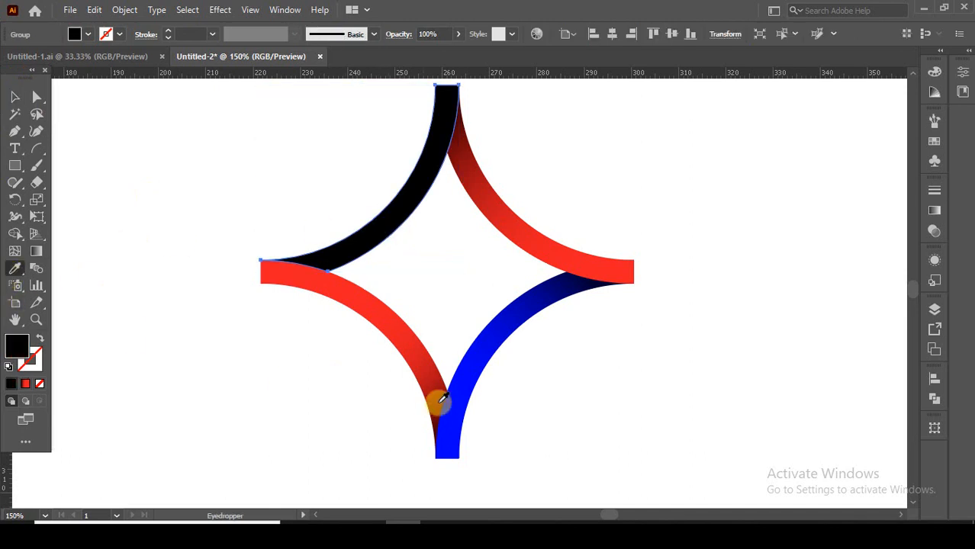
click(473, 356)
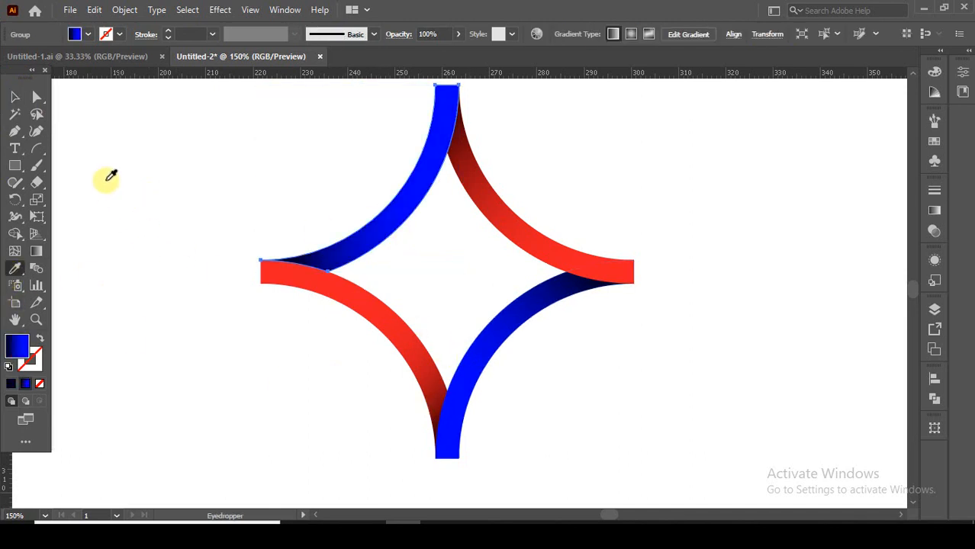
click(14, 99)
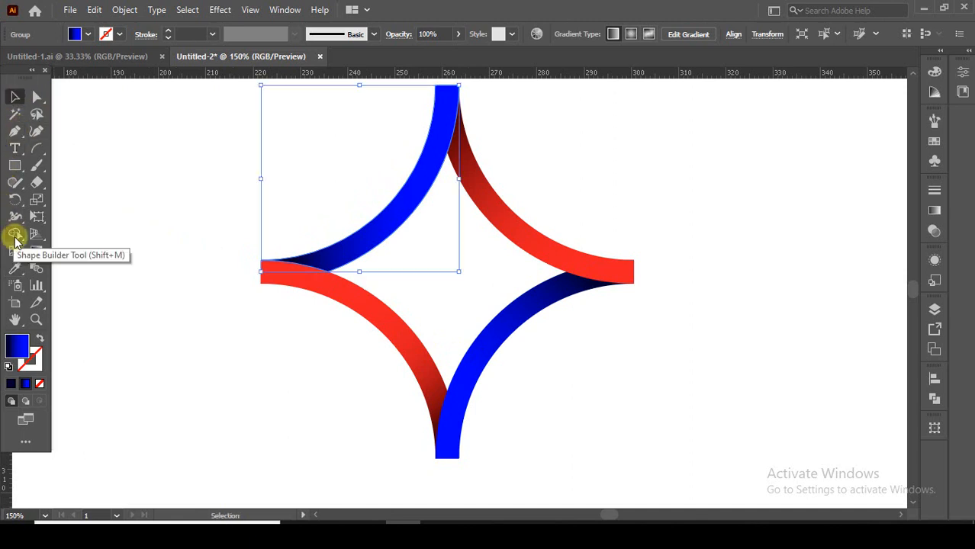
click(35, 250)
mouse_move(278, 311)
mouse_down()
mouse_move(329, 272)
mouse_move(456, 89)
mouse_up()
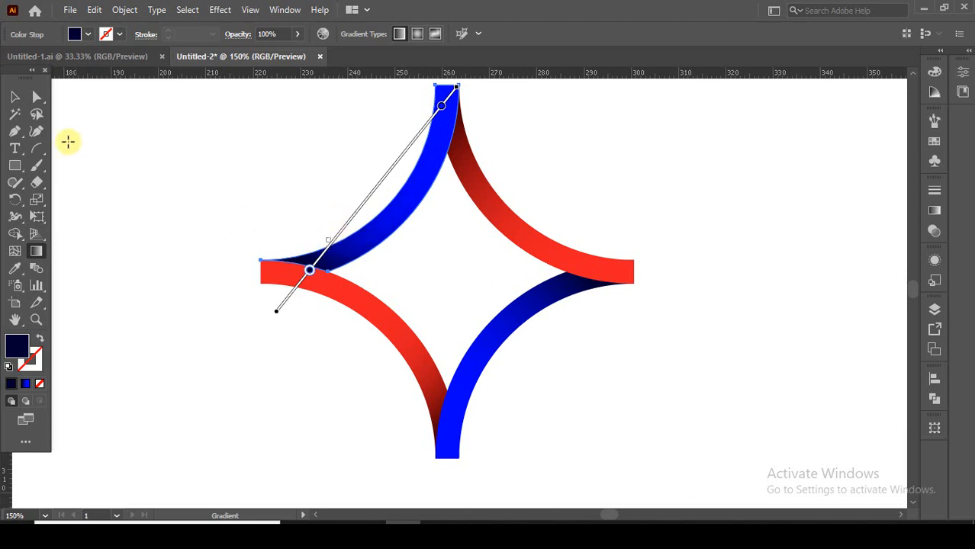
click(14, 97)
click(199, 263)
Group all four gradient arcs of the star
scroll(237, 224, down, 1)
drag(275, 226, 302, 251)
drag(410, 323, 481, 366)
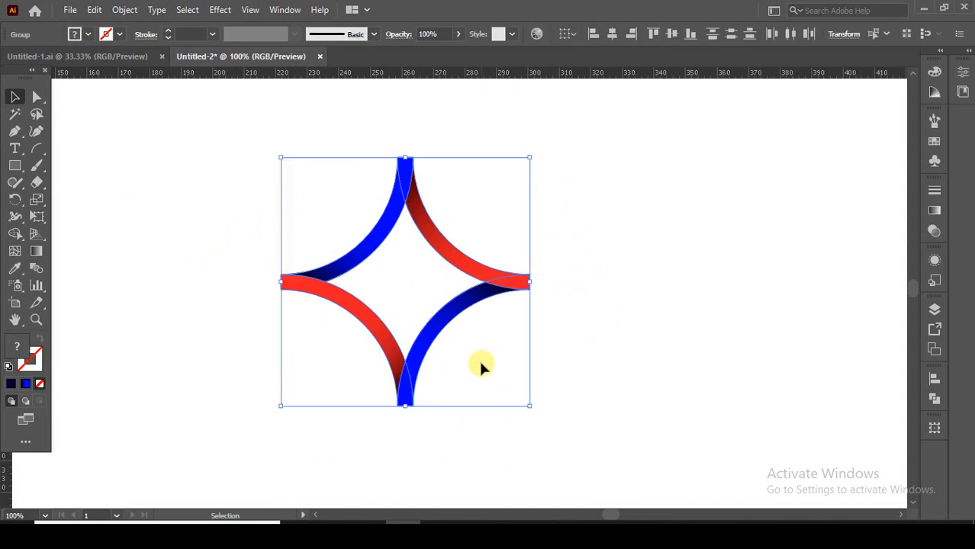
right_click(481, 366)
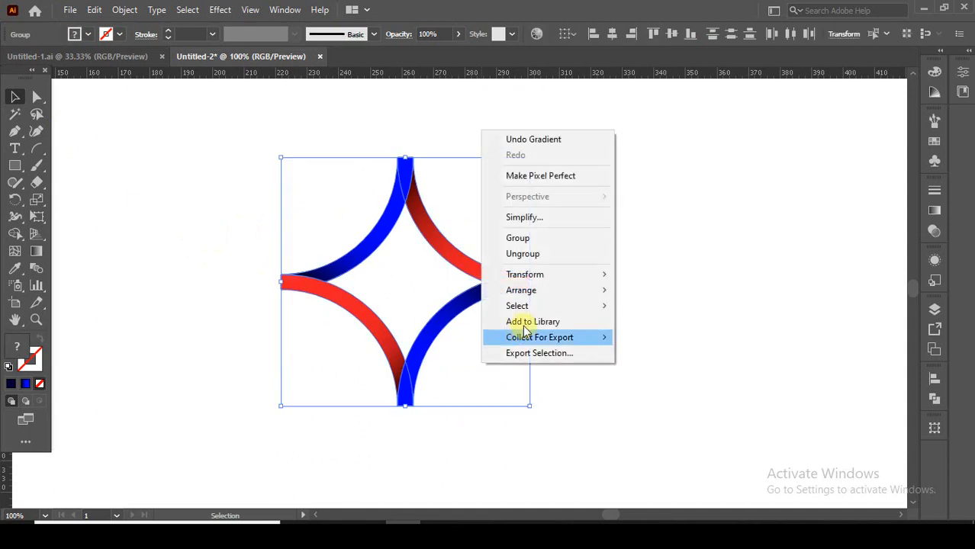
click(547, 244)
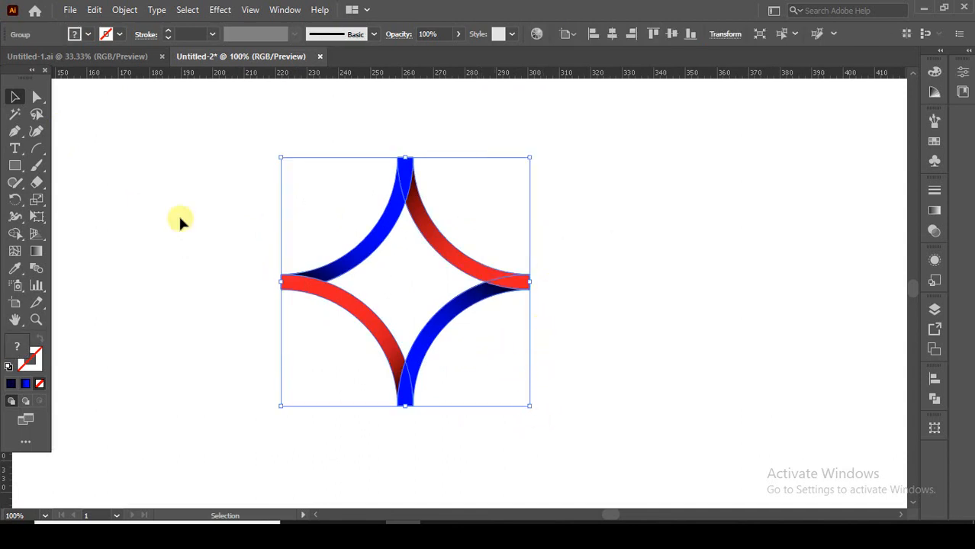
Copy the star group and paste the duplicate in front of the original
click(96, 11)
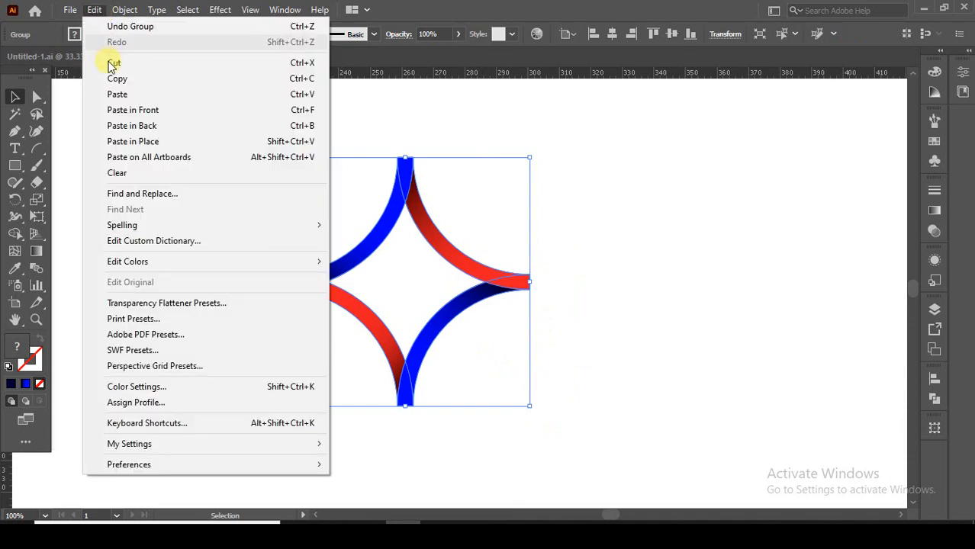
click(90, 79)
click(94, 10)
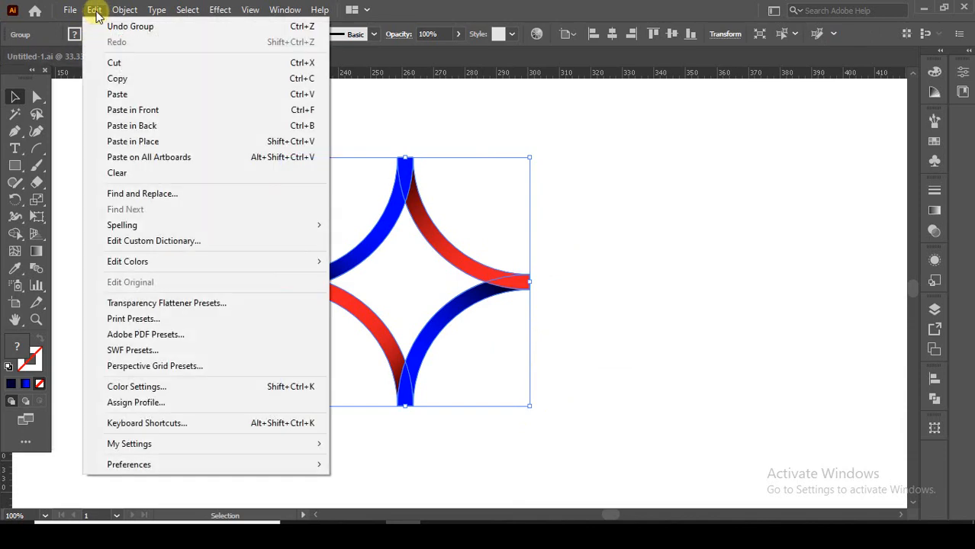
click(136, 107)
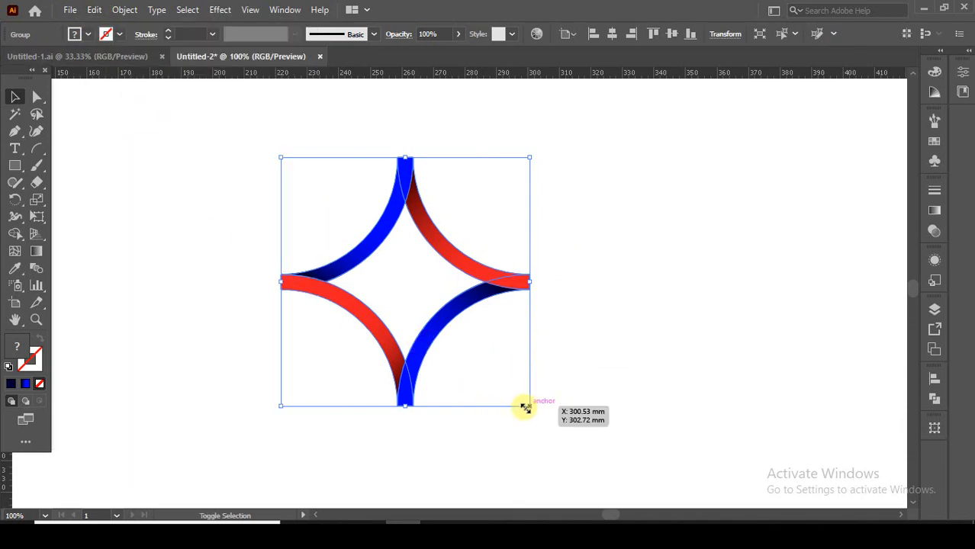
Scale the pasted star down around its centre to about 34 mm wide, rotate it 90° inside the large star, and deselect it
drag(526, 408, 492, 238)
click(506, 237)
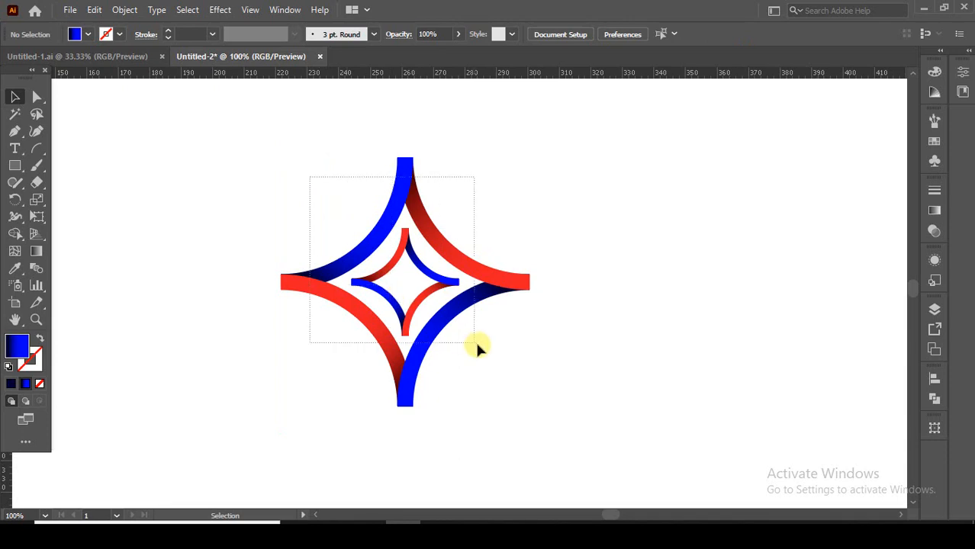
drag(476, 345, 476, 345)
click(579, 362)
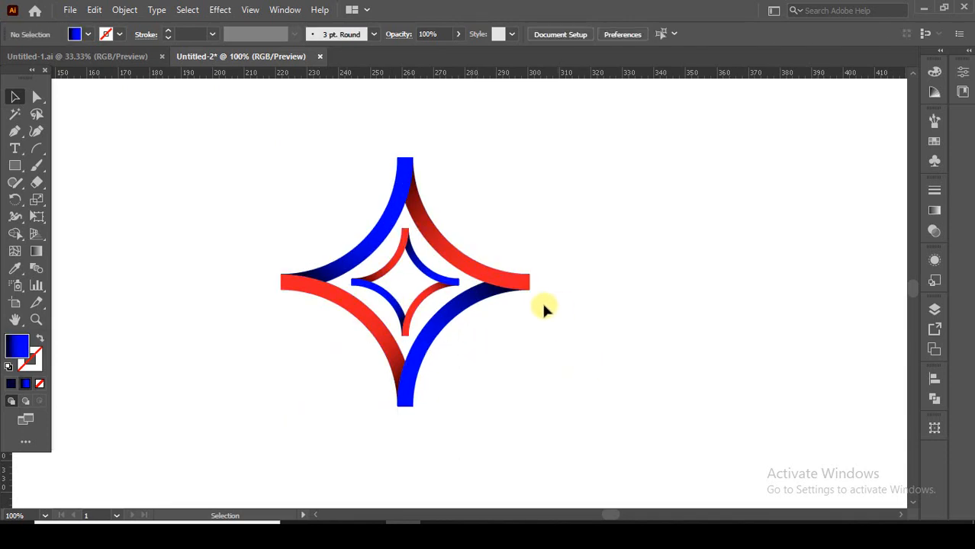